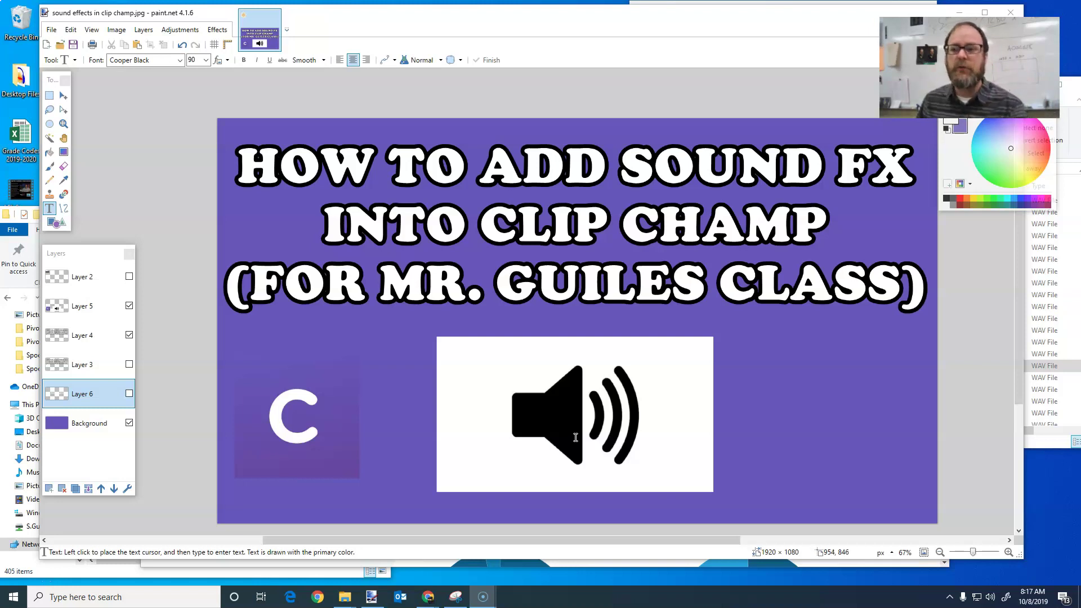
# Step: In Paint.NET, toggle layer visibility so Layer 4's title shows and Layers 3 and 6 are hidden
pyautogui.click(771, 21)
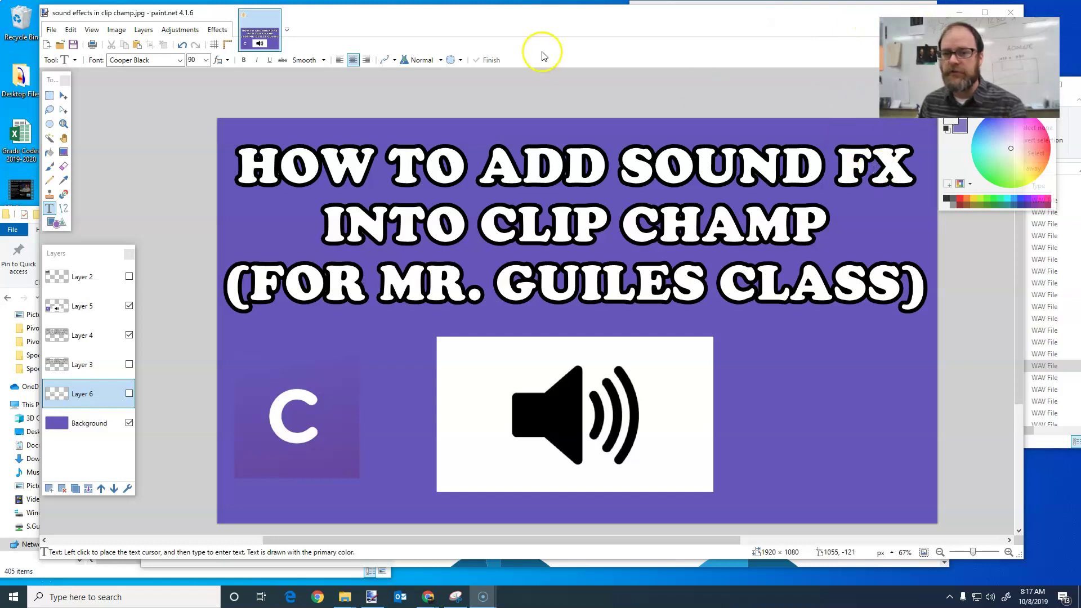
pyautogui.click(129, 392)
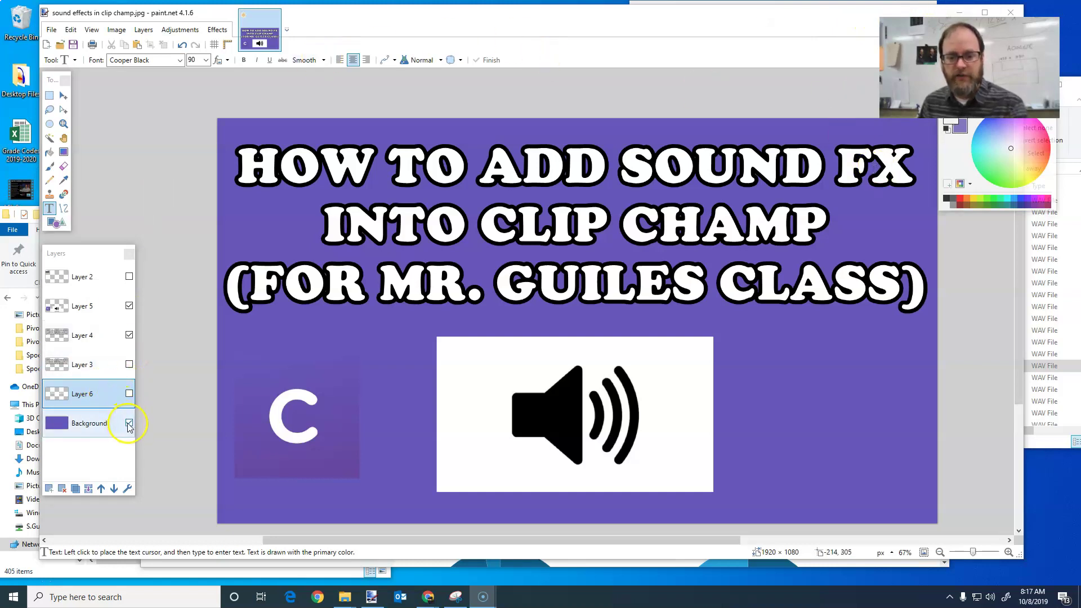
pyautogui.click(129, 392)
pyautogui.click(129, 336)
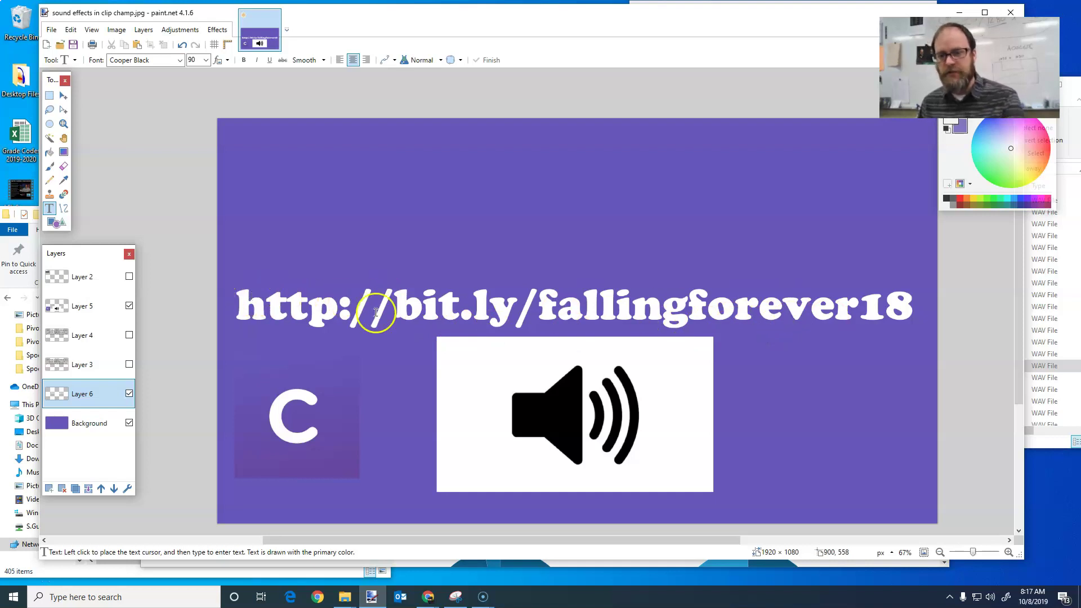
pyautogui.click(129, 393)
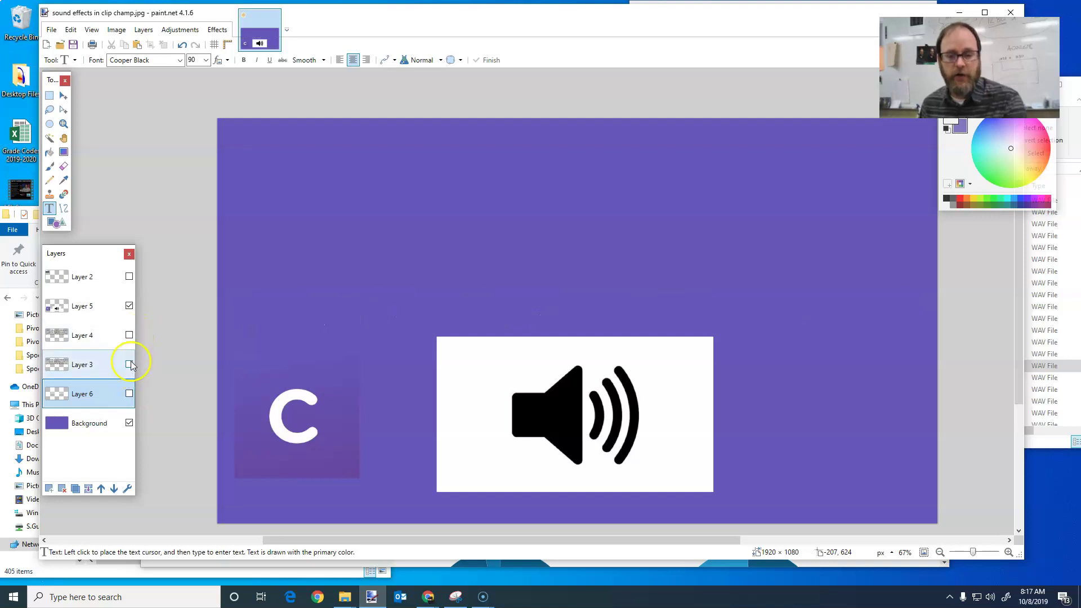
pyautogui.click(129, 362)
pyautogui.click(130, 364)
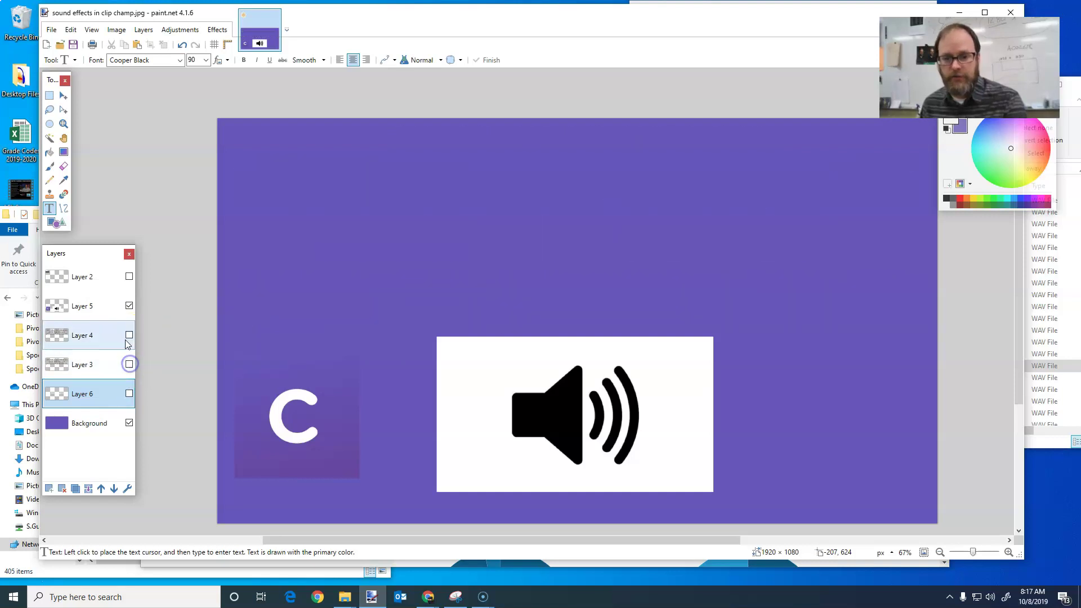
pyautogui.click(131, 334)
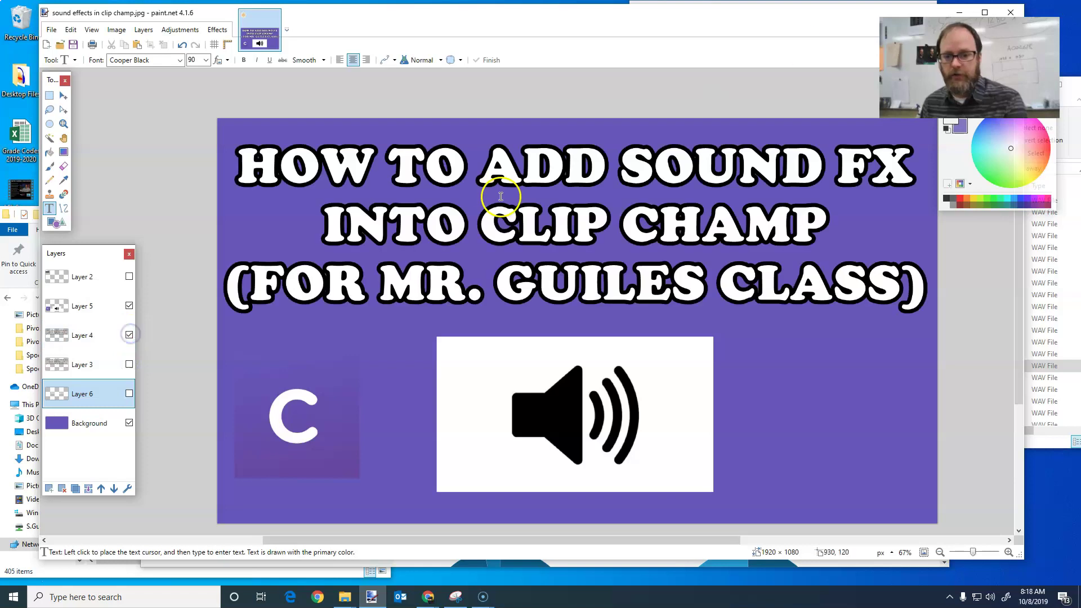
# Step: In Clipchamp, delete the two small thud sound-effect clips, keeping the ice-flow music
pyautogui.click(959, 13)
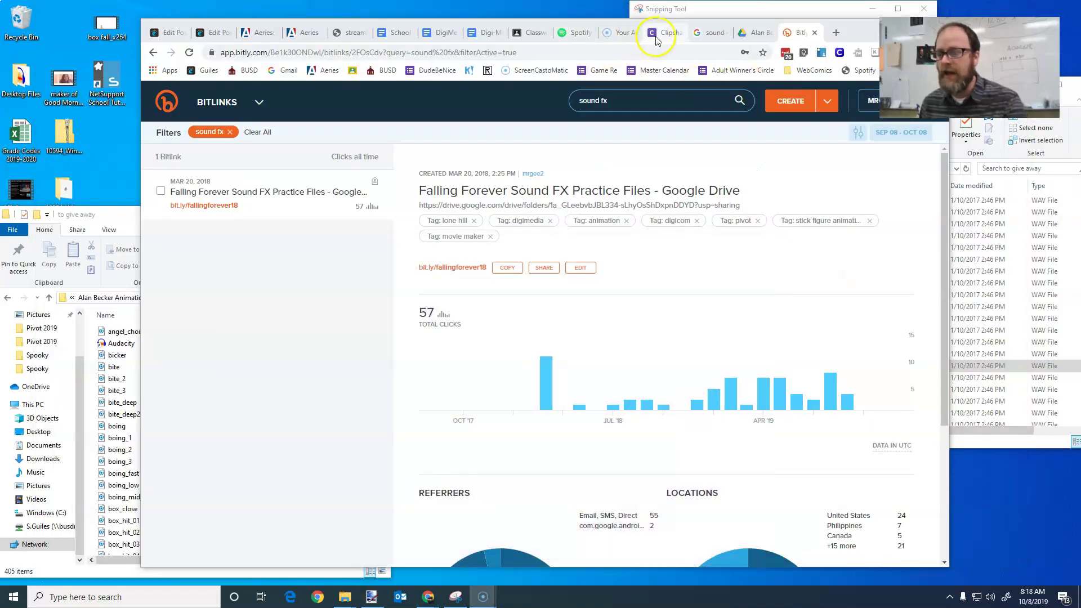
pyautogui.click(656, 35)
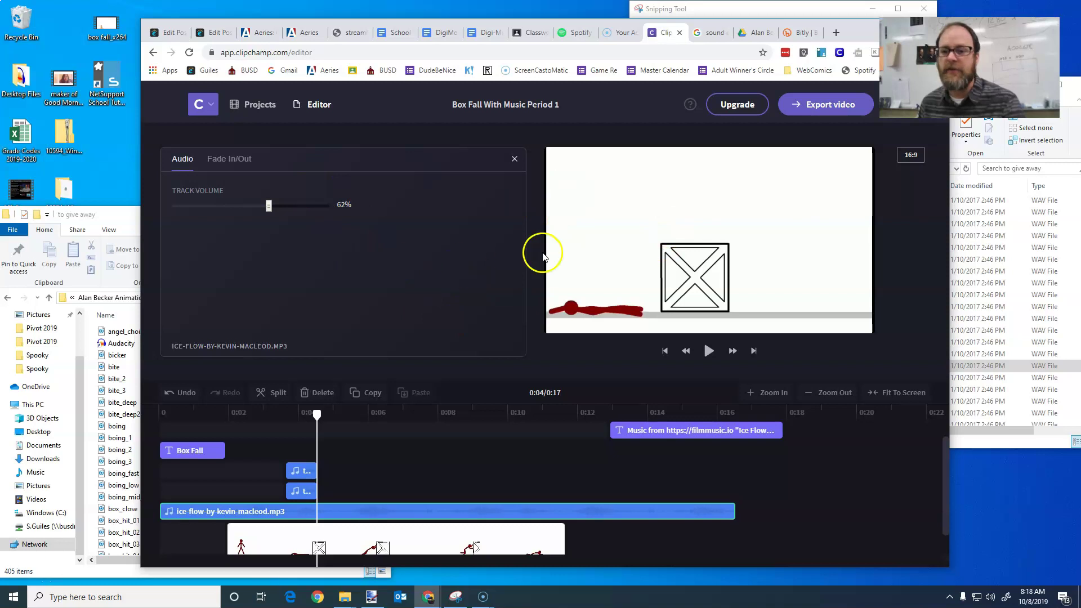
pyautogui.click(266, 457)
pyautogui.click(261, 509)
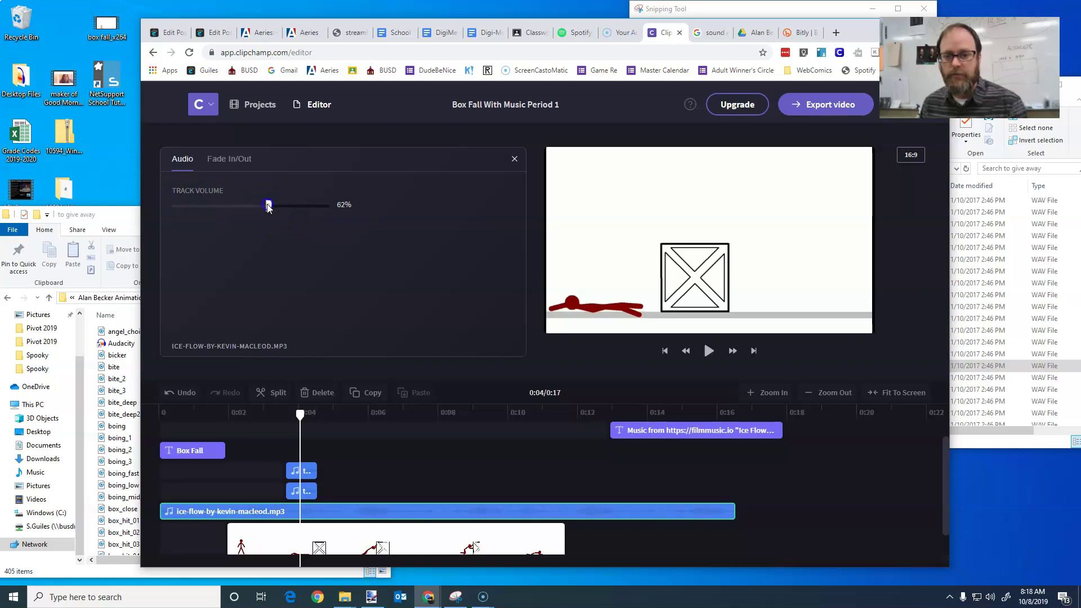
pyautogui.click(304, 470)
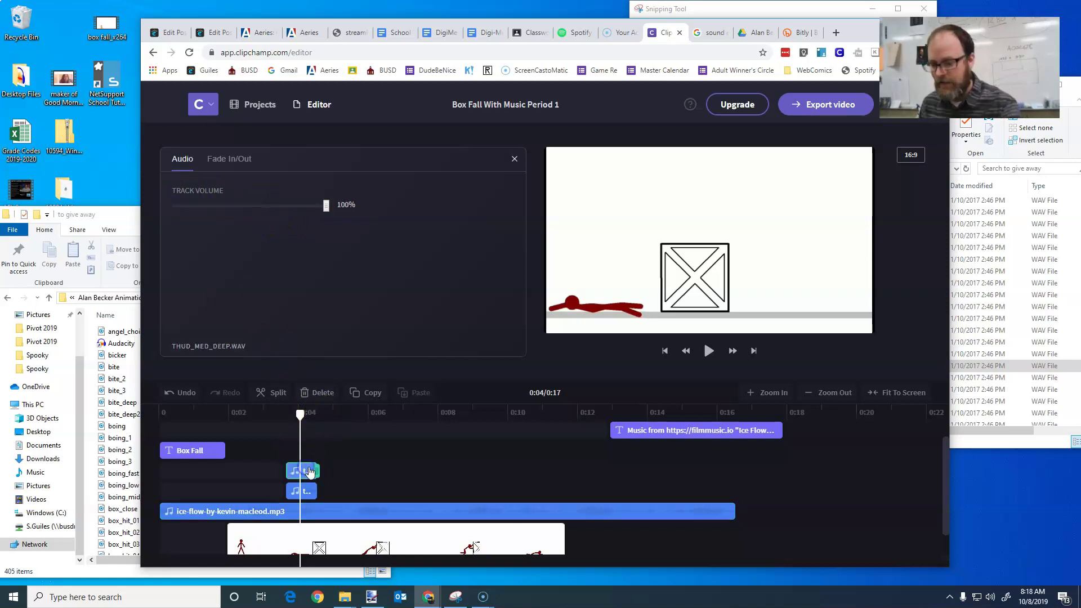
pyautogui.press('Delete')
pyautogui.click(313, 472)
pyautogui.press('Delete')
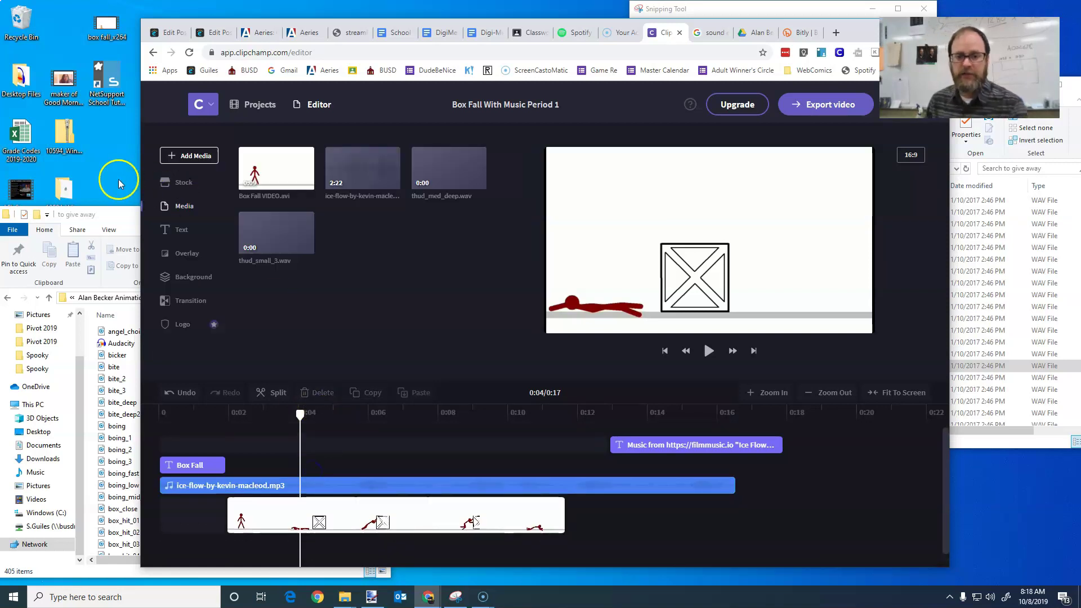
# Step: Close the old Explorer window and go to _DigiCom lab > Sound Effects and Songs > Alan Becker Animation vs Animator Sound Effects FX > to give away
pyautogui.moveTo(113, 214); pyautogui.dragTo(233, 219)
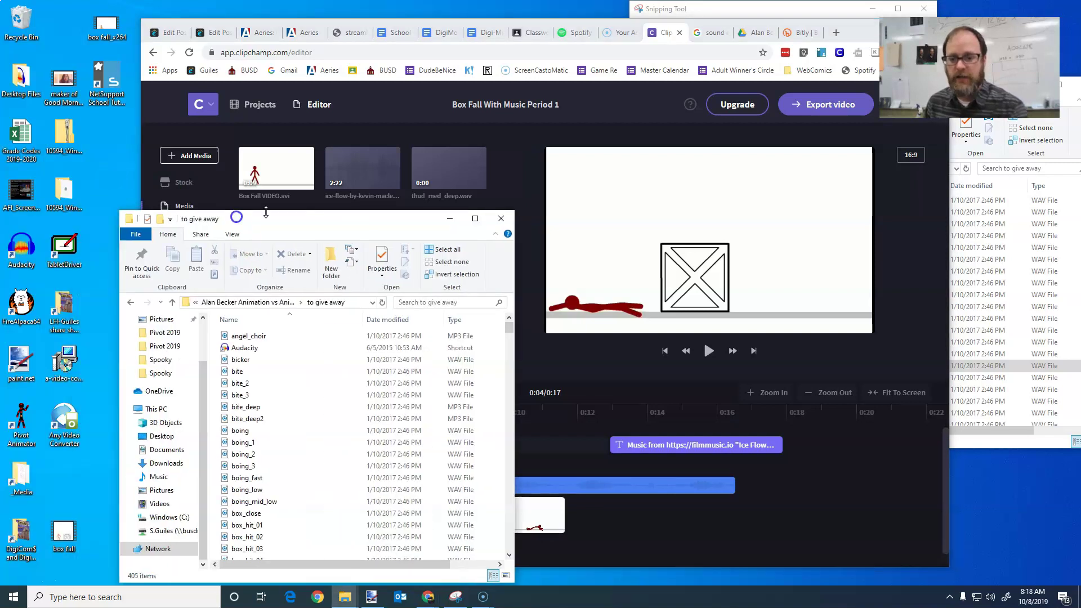
pyautogui.click(499, 219)
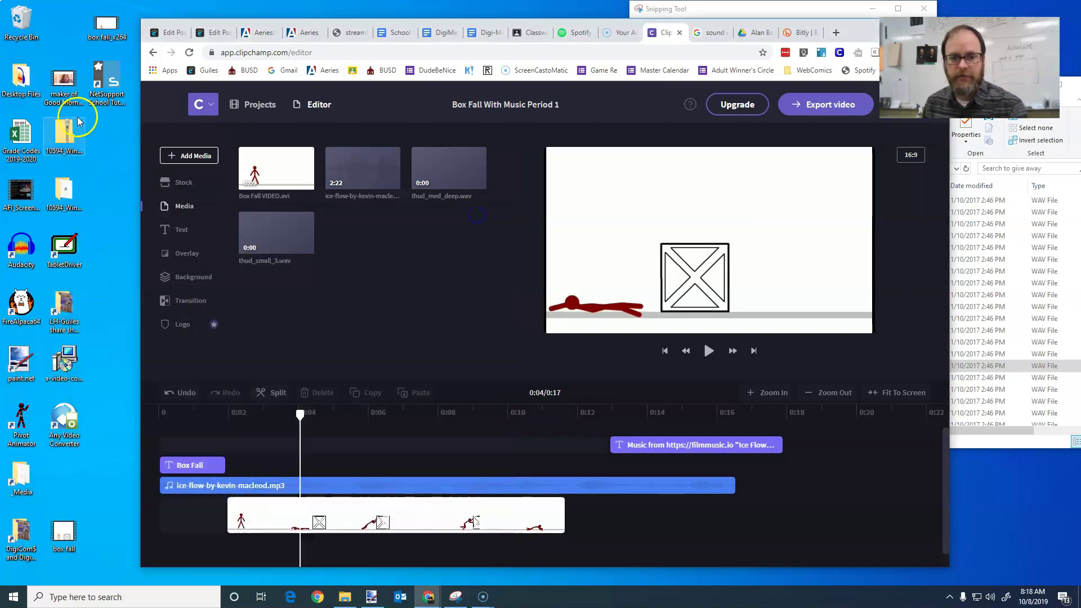
pyautogui.doubleClick(66, 308)
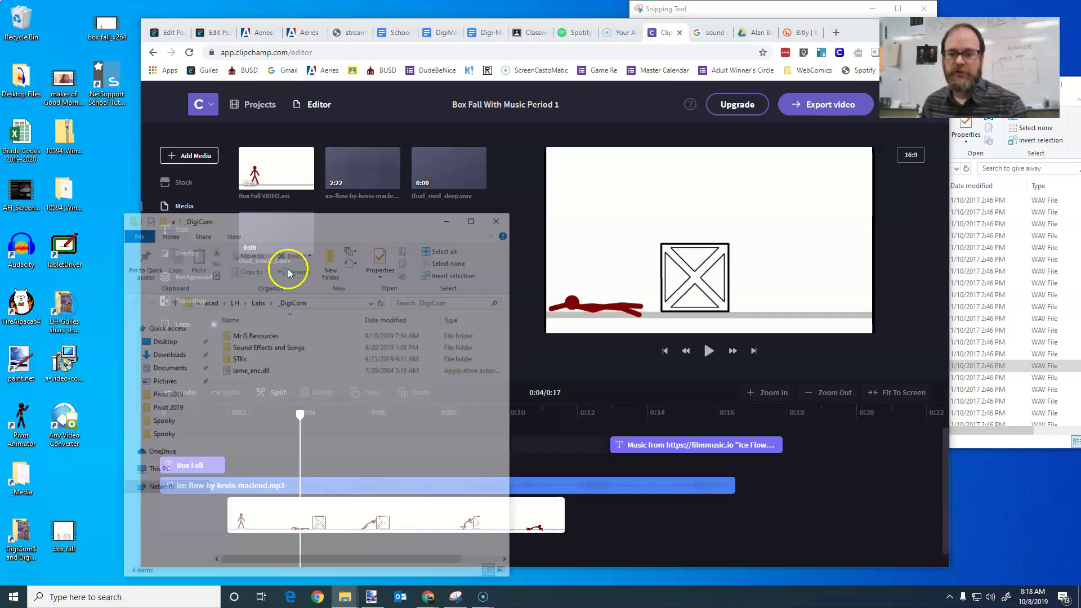
pyautogui.moveTo(340, 225); pyautogui.dragTo(257, 138)
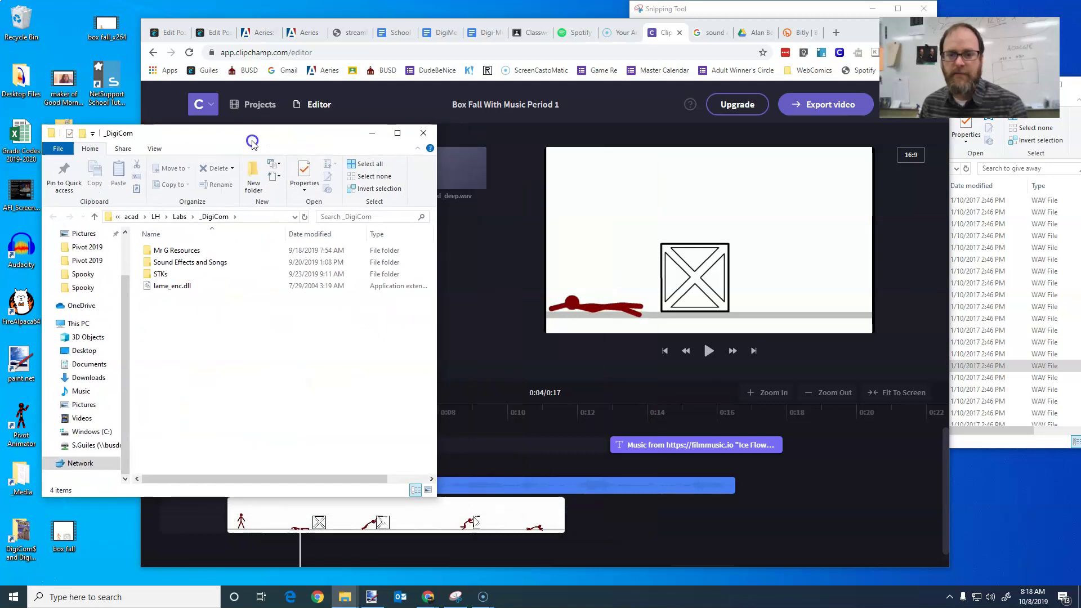
pyautogui.doubleClick(179, 261)
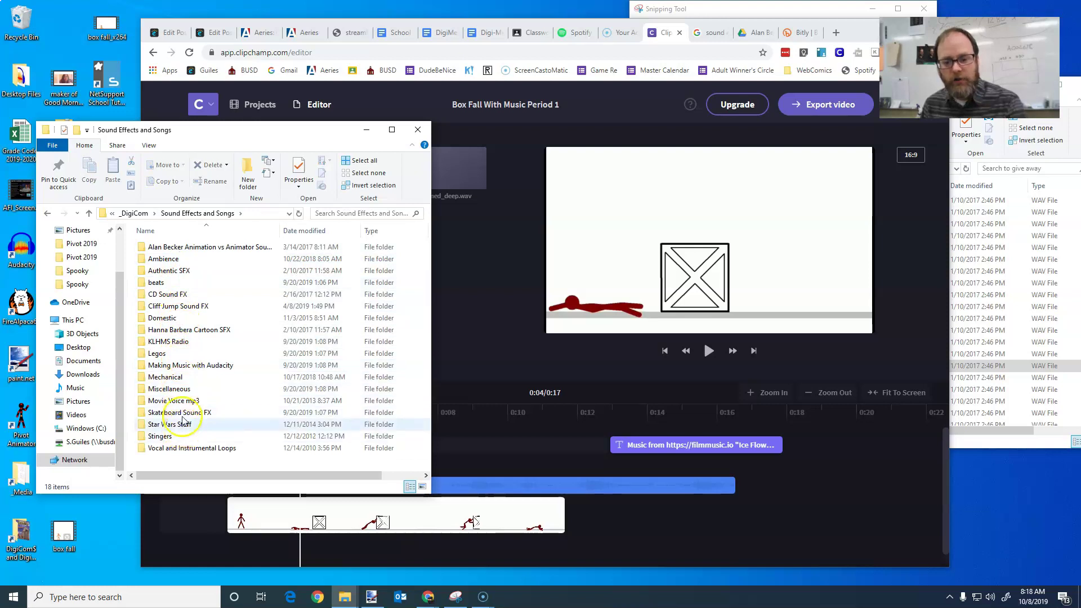
pyautogui.doubleClick(177, 248)
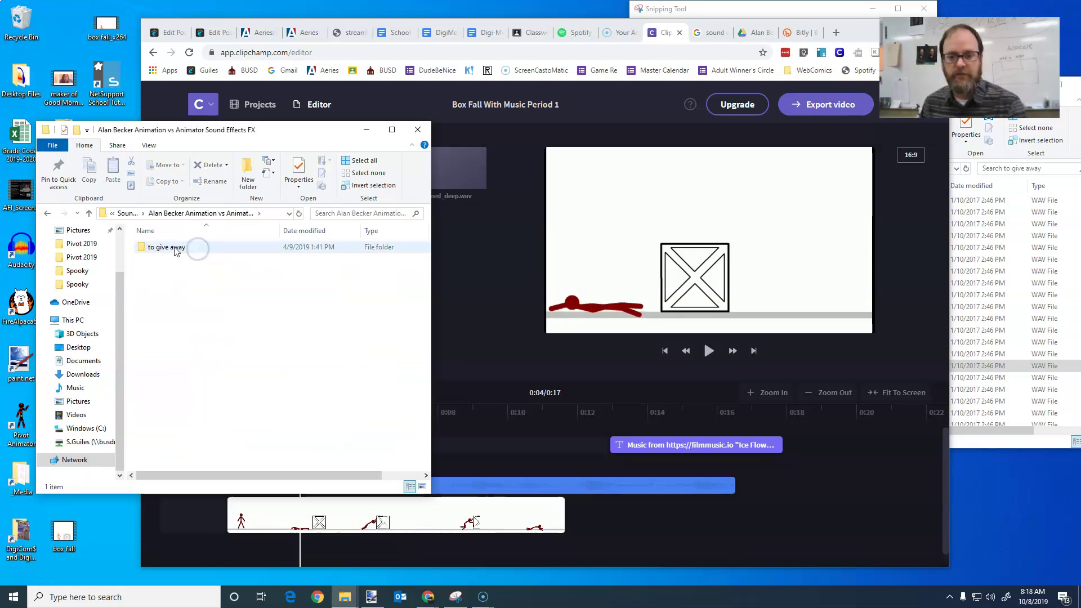
pyautogui.doubleClick(176, 251)
# Step: Scroll down the sound list and briefly select wing_flap_low_slomo and all files, then clear the selection
pyautogui.scroll(-6, 196, 312)
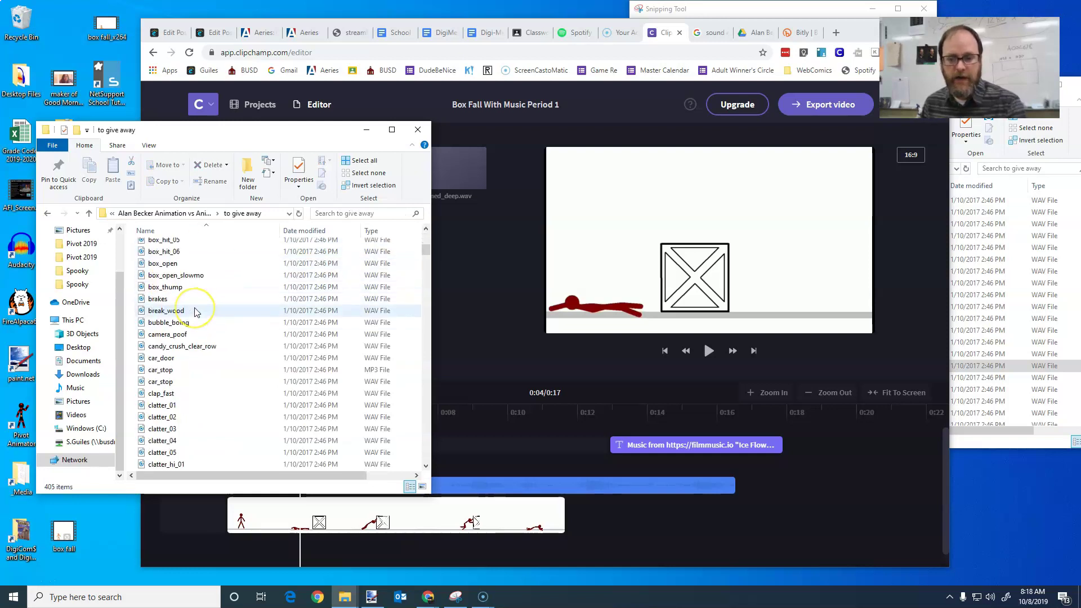
pyautogui.scroll(-20, 196, 311)
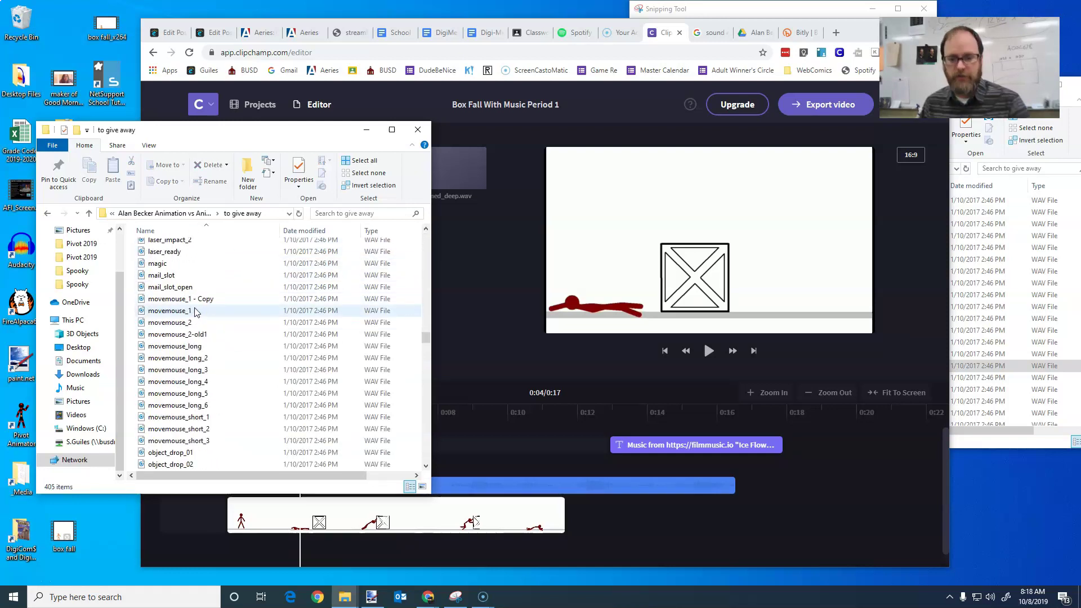
pyautogui.scroll(-20, 196, 311)
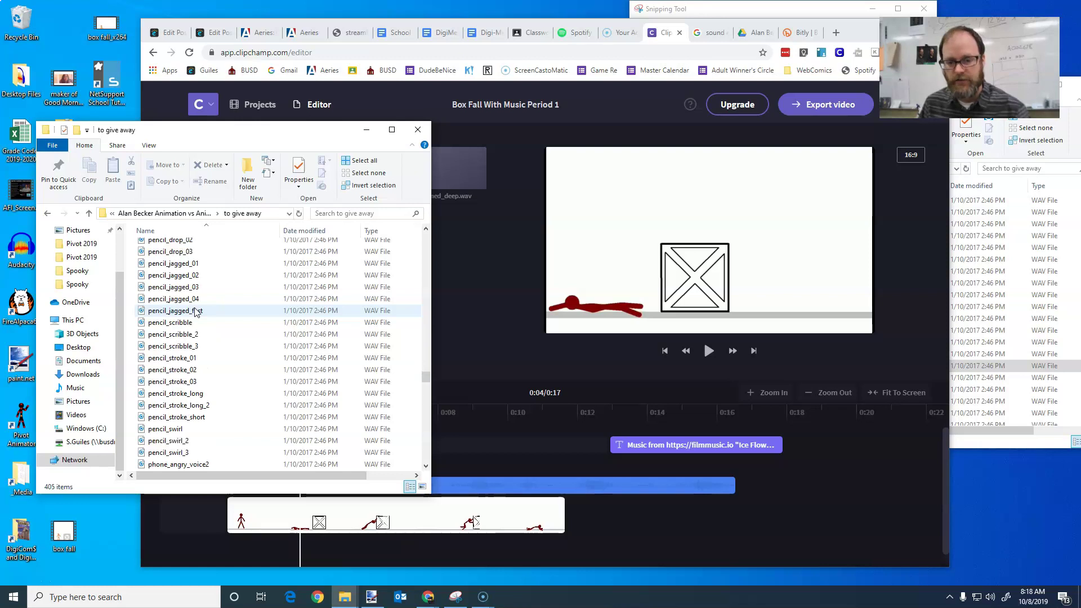
pyautogui.scroll(-20, 196, 311)
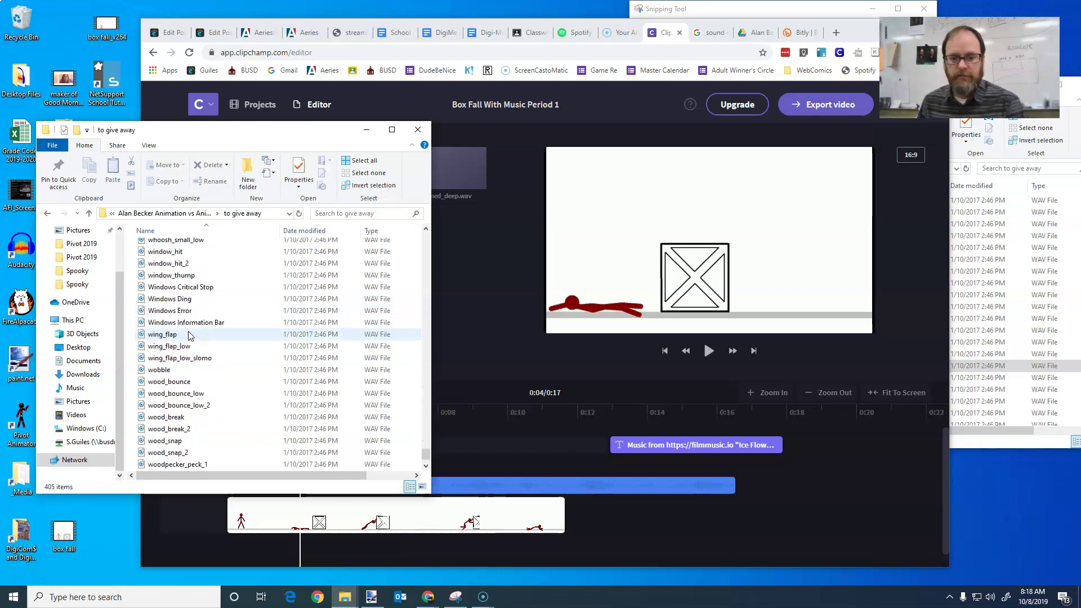
pyautogui.scroll(-1, 189, 336)
pyautogui.click(189, 335)
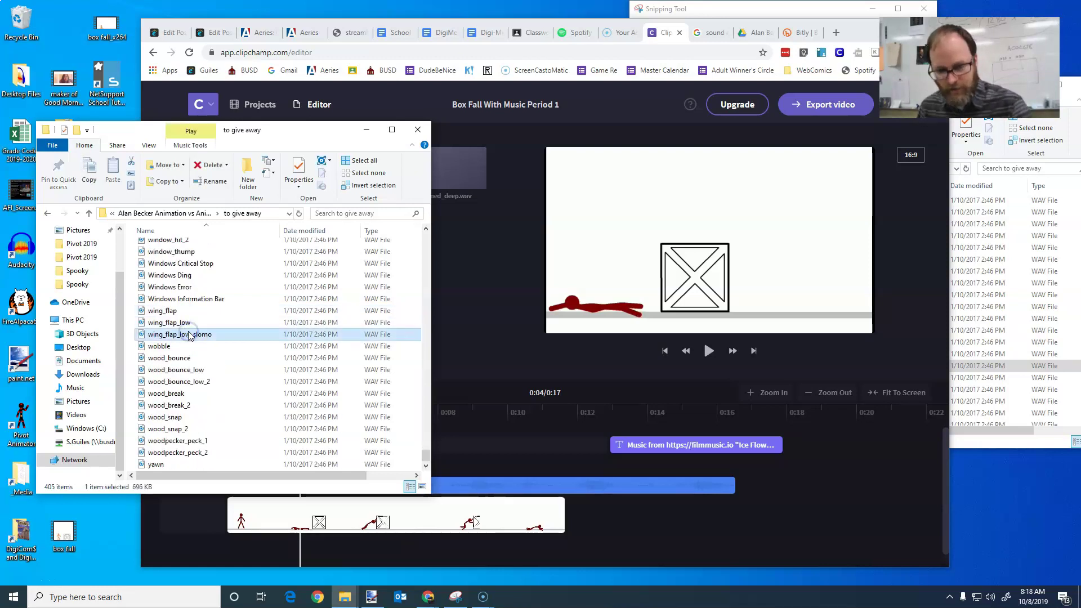
pyautogui.hotkey('ctrl', 'a')
pyautogui.click(208, 335)
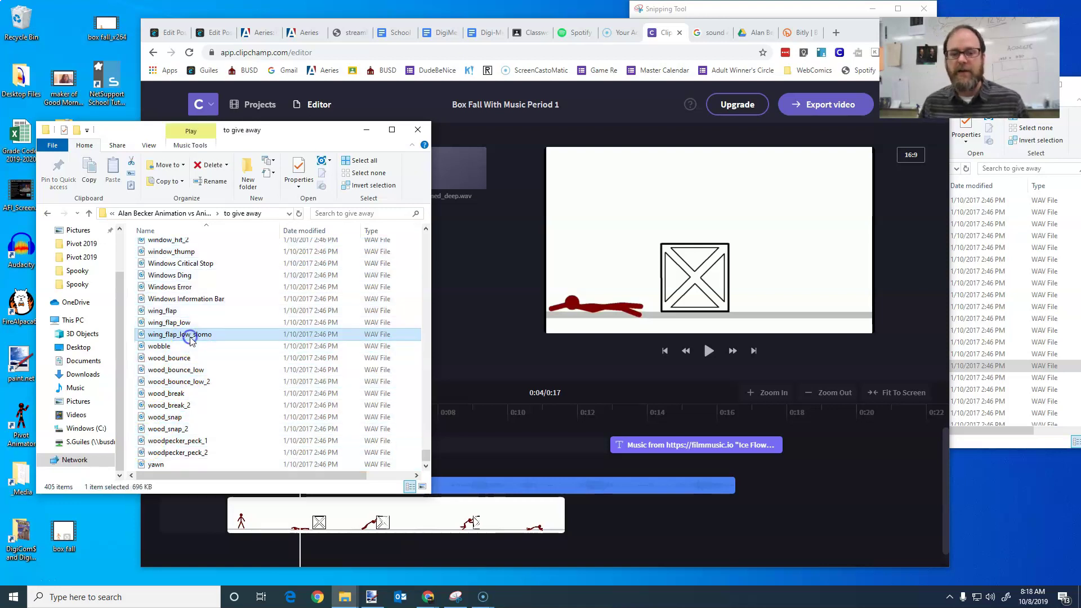
# Step: Scroll back up the list until the deep_impact files are in view
pyautogui.scroll(8, 195, 338)
pyautogui.click(190, 337)
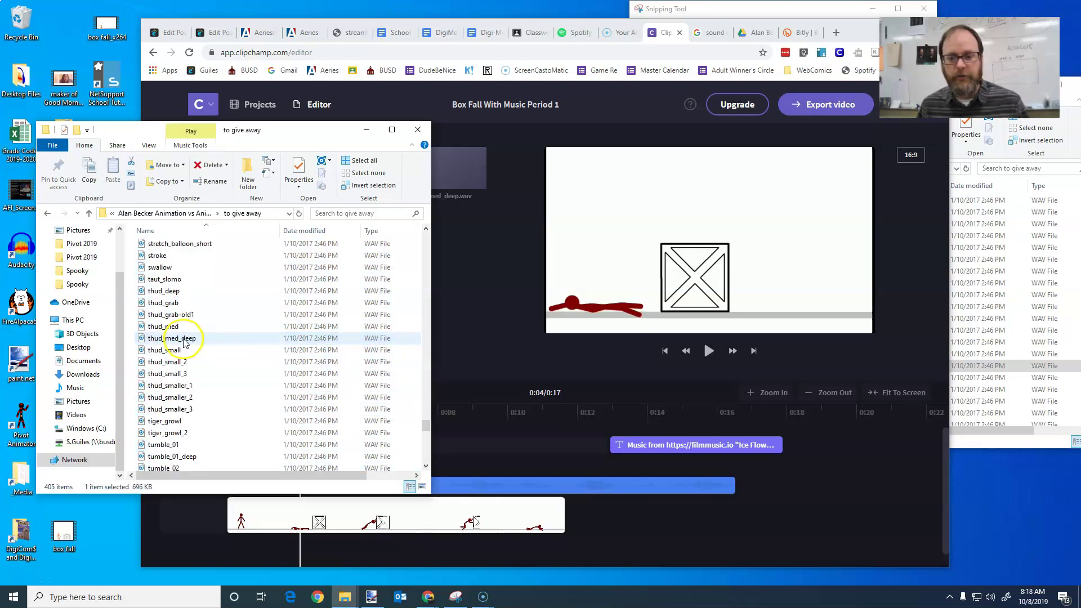
pyautogui.scroll(6, 164, 407)
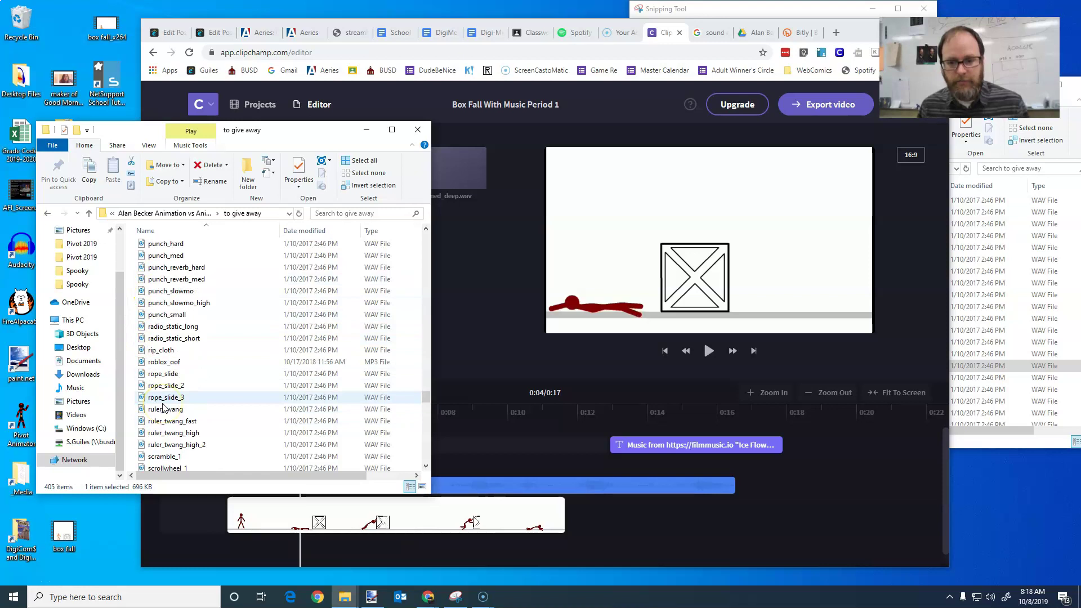
pyautogui.scroll(5, 164, 407)
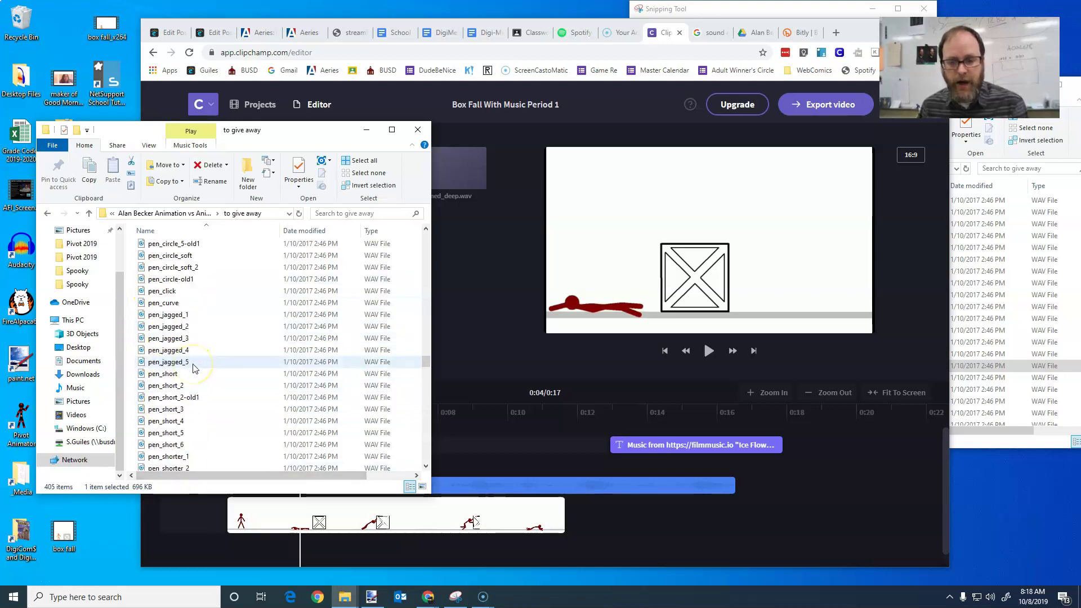
pyautogui.scroll(12, 193, 368)
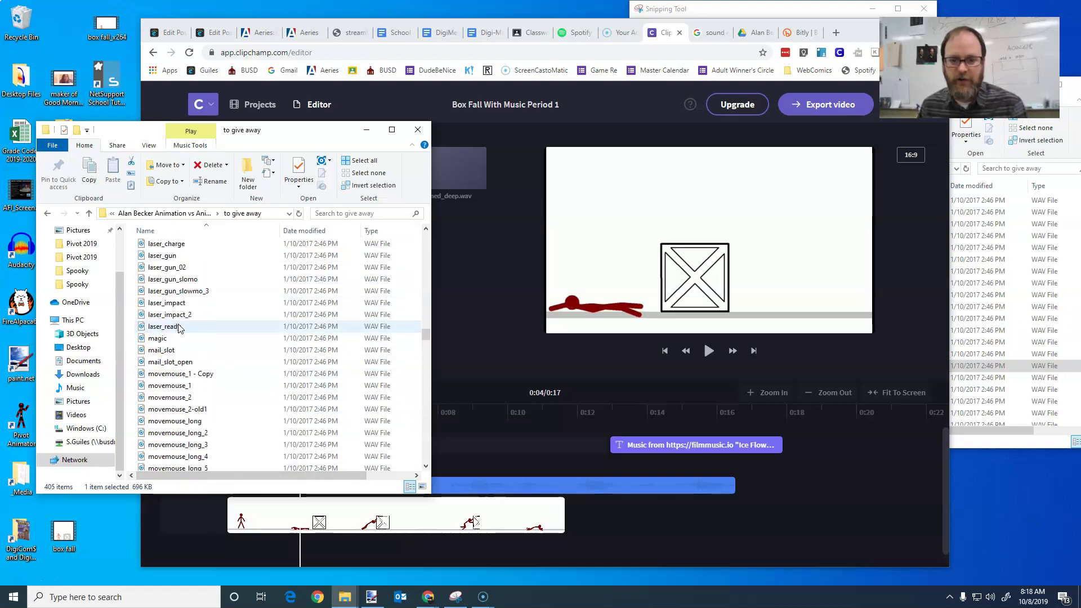
pyautogui.scroll(2, 179, 328)
pyautogui.scroll(19, 180, 326)
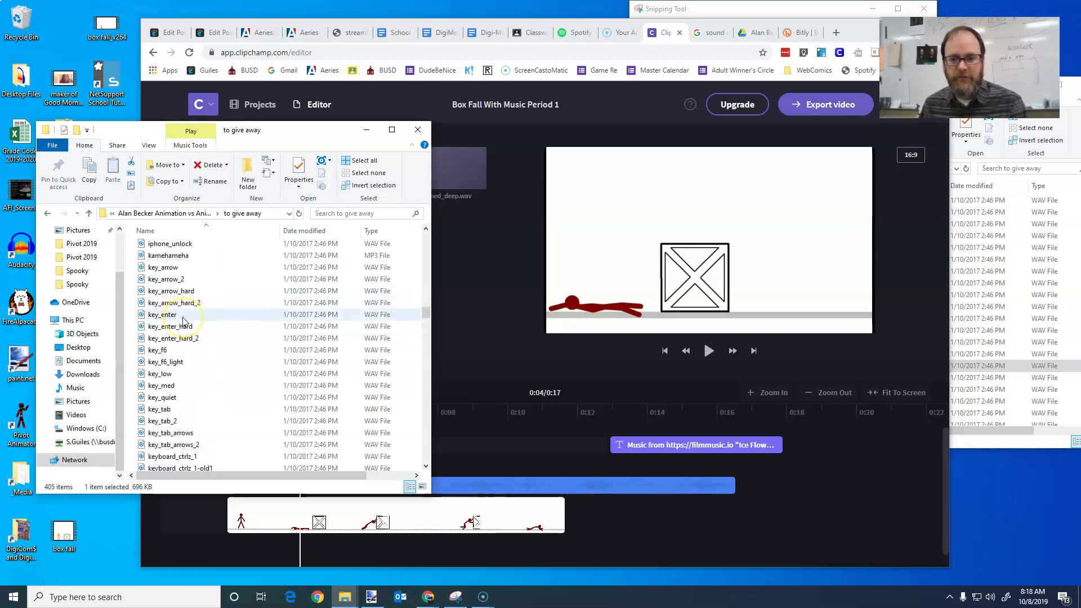
pyautogui.scroll(2, 183, 321)
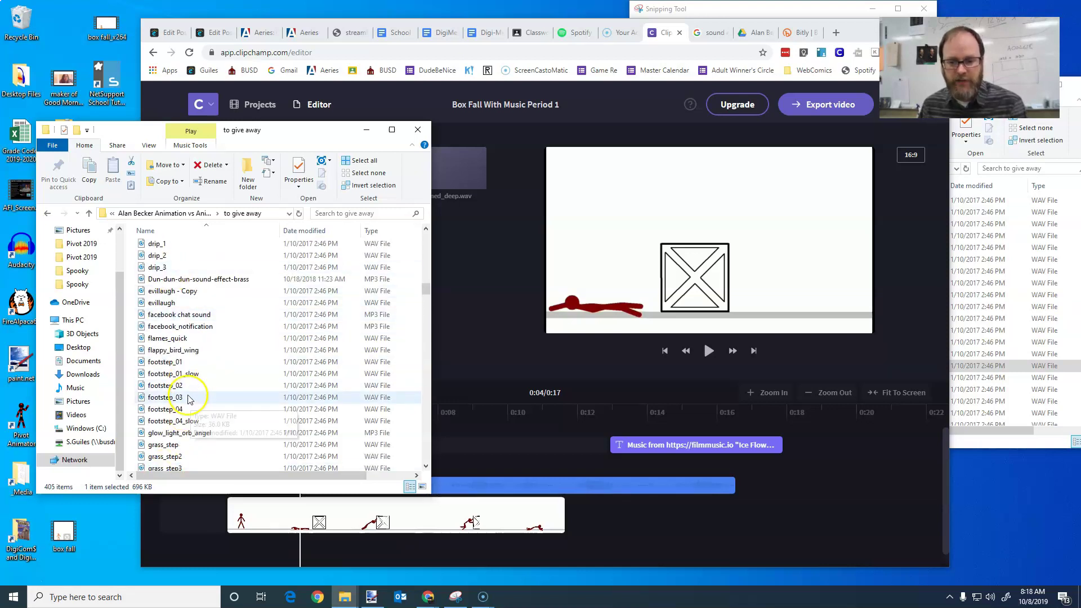
pyautogui.scroll(-1, 197, 408)
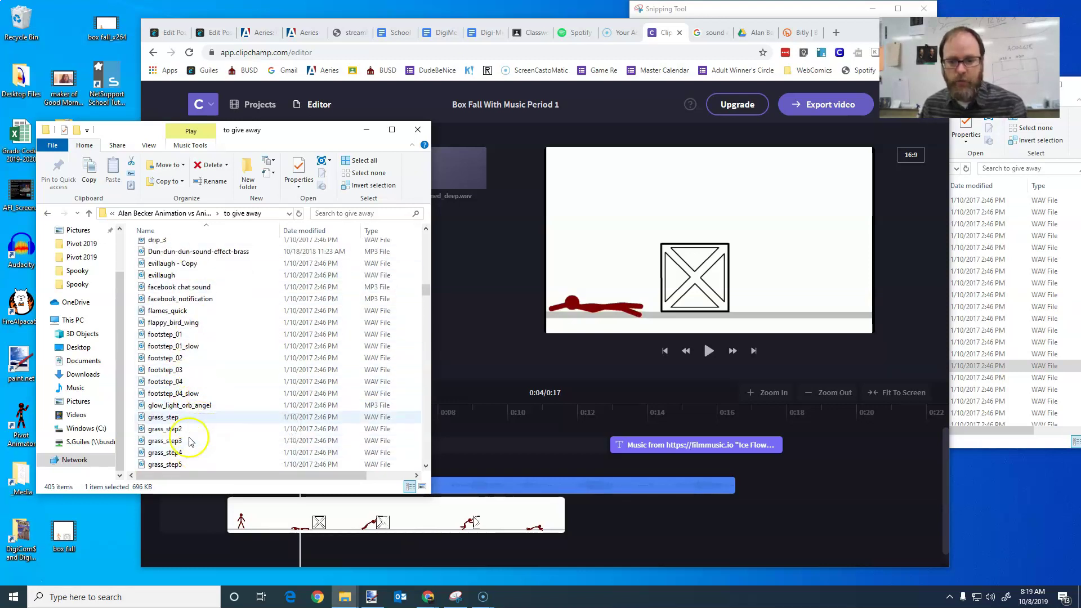
pyautogui.scroll(5, 195, 400)
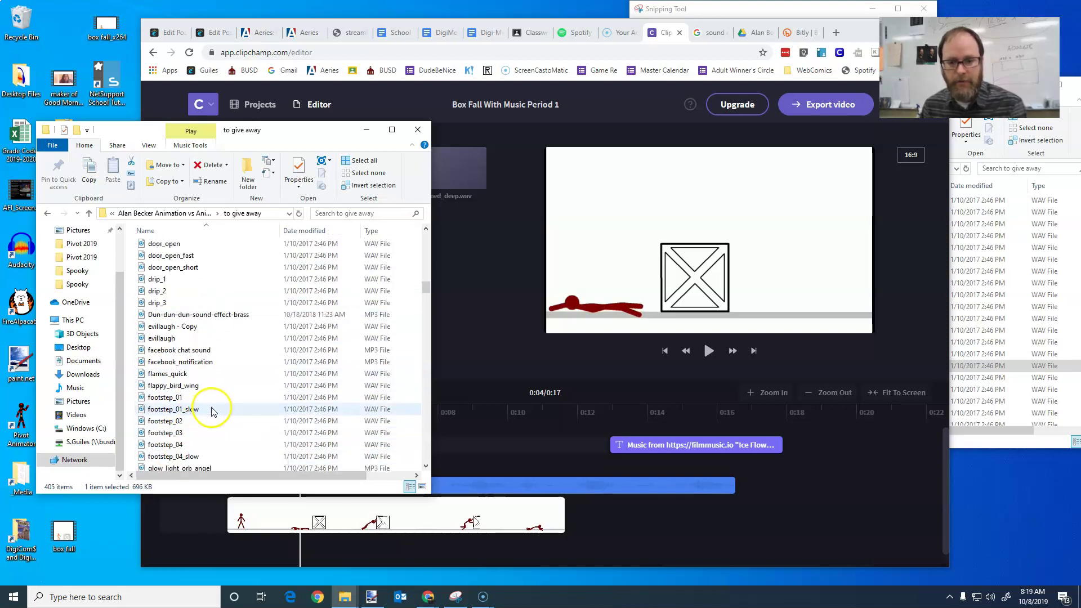
pyautogui.scroll(4, 192, 394)
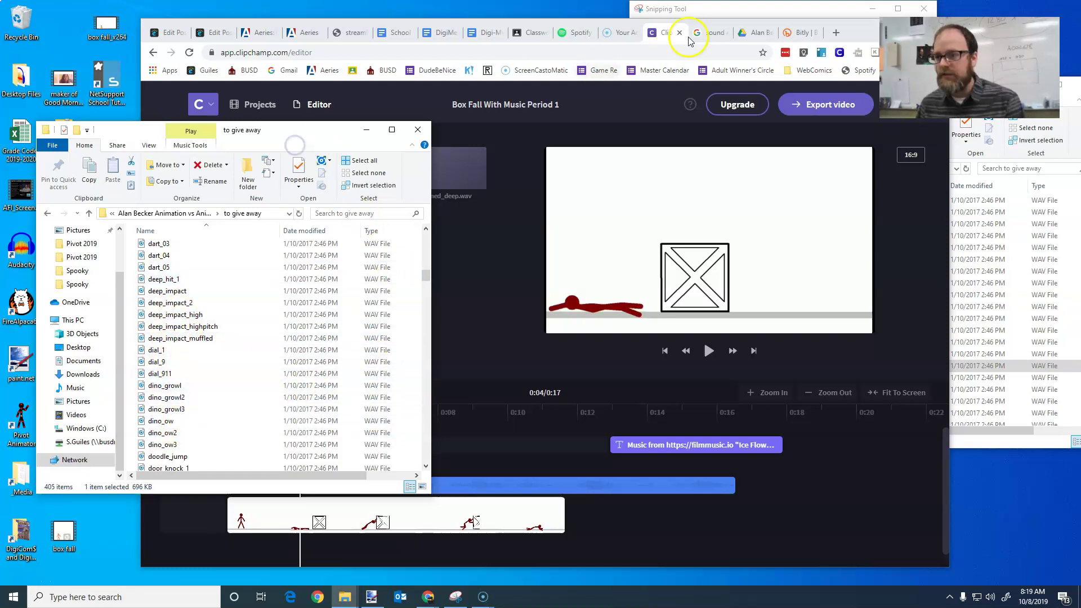
# Step: Scrub and replay the Clipchamp timeline to find the frame near 0:03 just before the box lands
pyautogui.moveTo(688, 32); pyautogui.dragTo(747, 27)
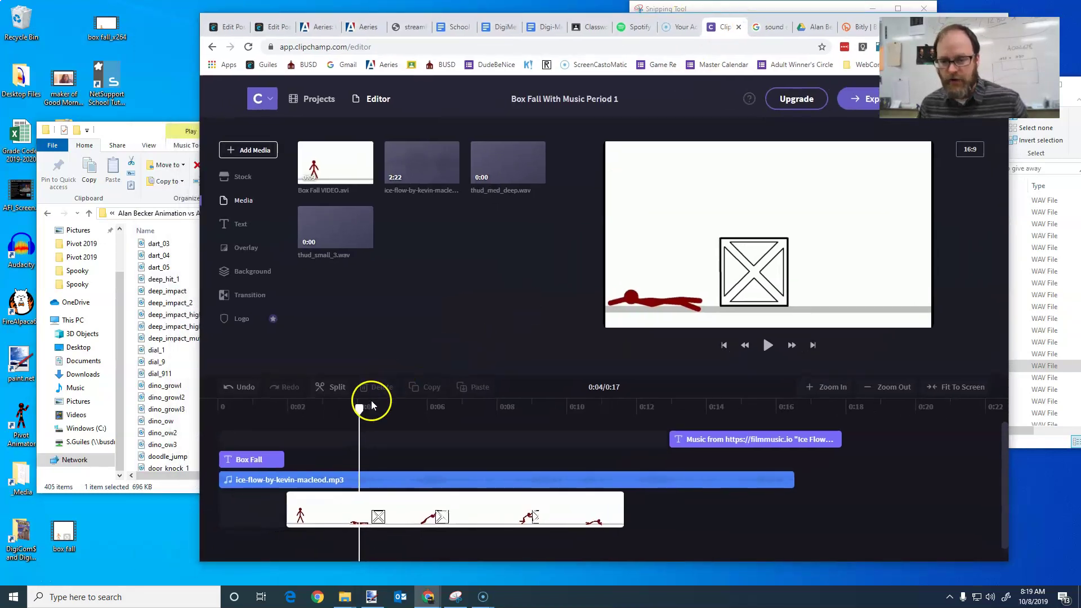
pyautogui.moveTo(359, 409); pyautogui.dragTo(318, 410)
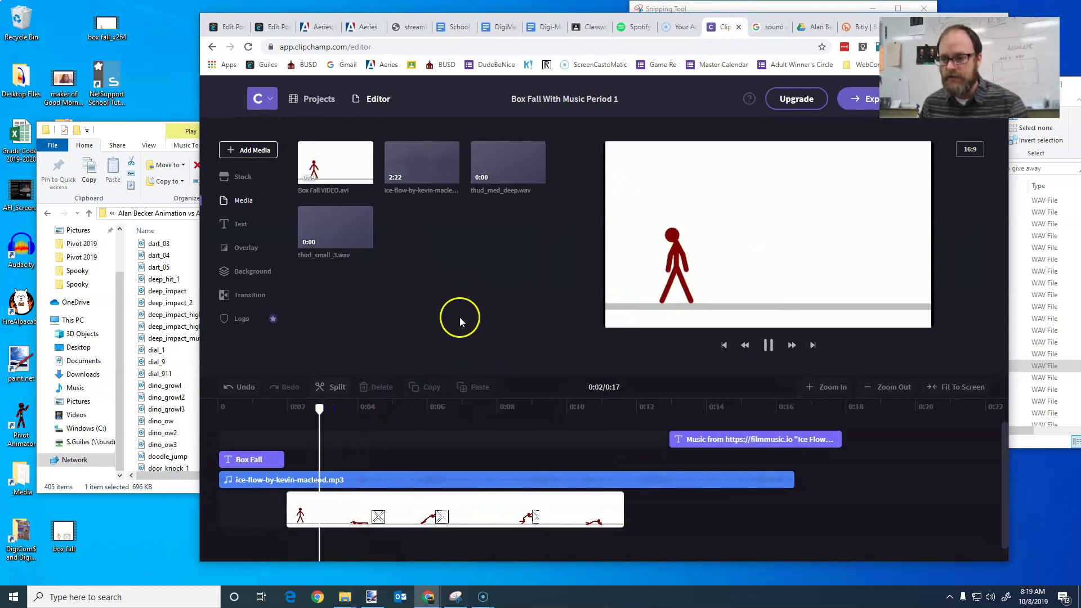
pyautogui.click(376, 411)
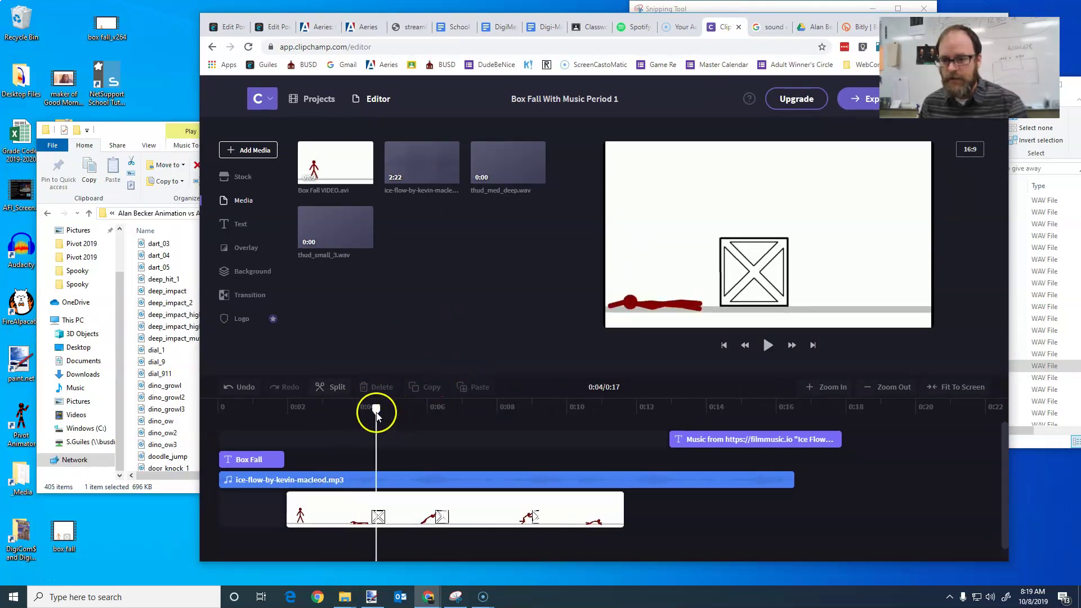
pyautogui.moveTo(380, 412); pyautogui.dragTo(322, 410)
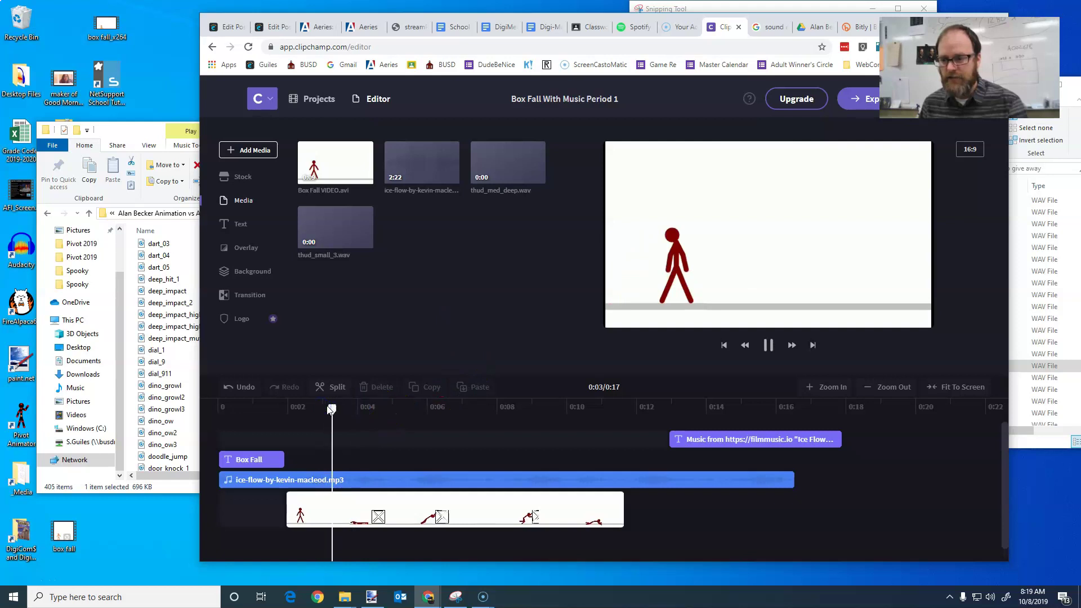
pyautogui.click(577, 404)
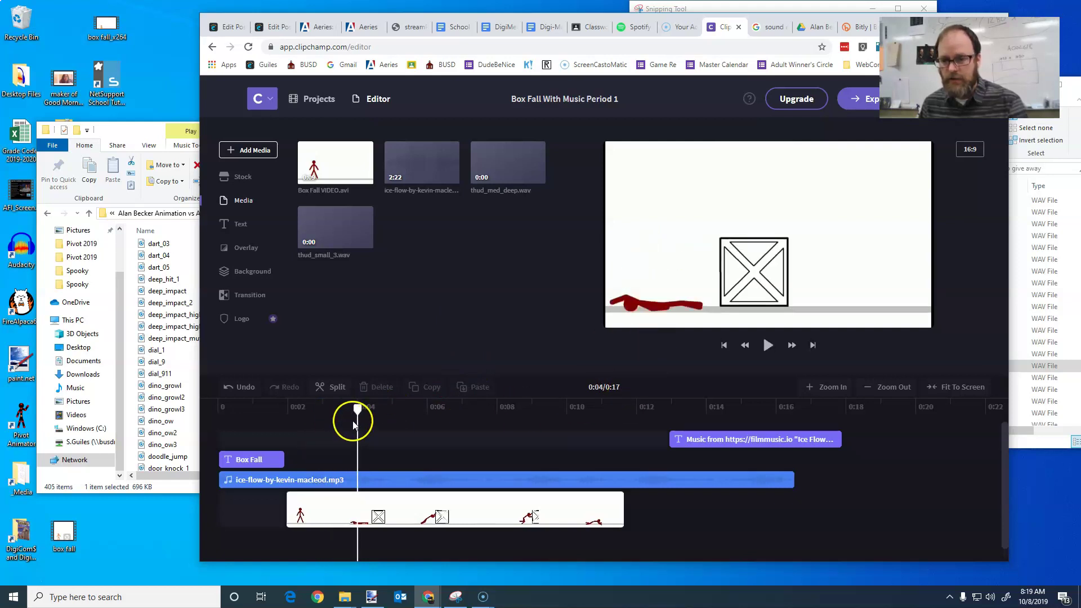
pyautogui.moveTo(361, 410); pyautogui.dragTo(339, 411)
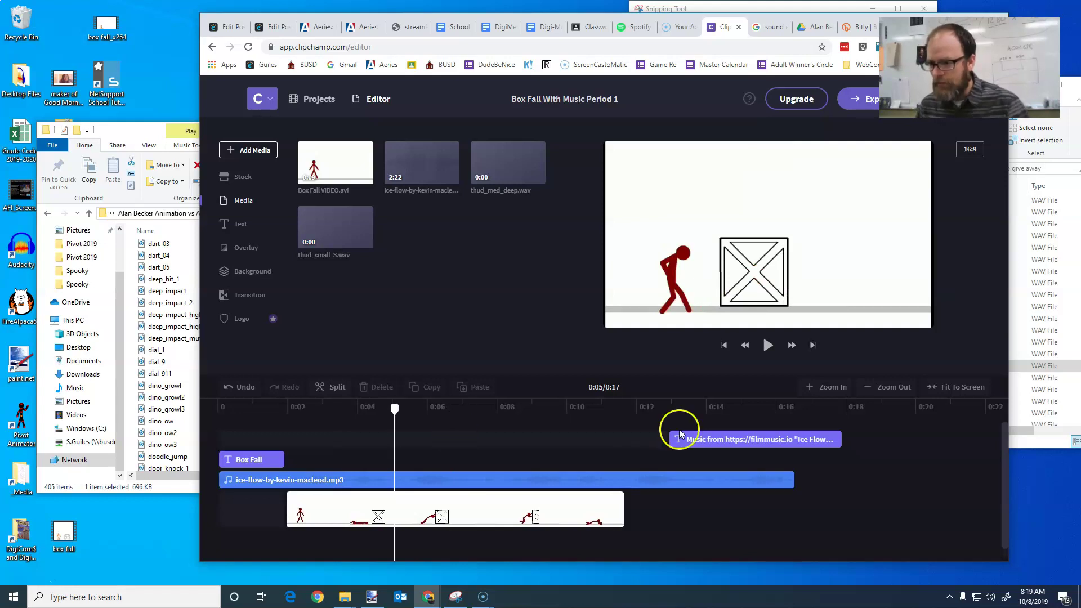
pyautogui.click(745, 346)
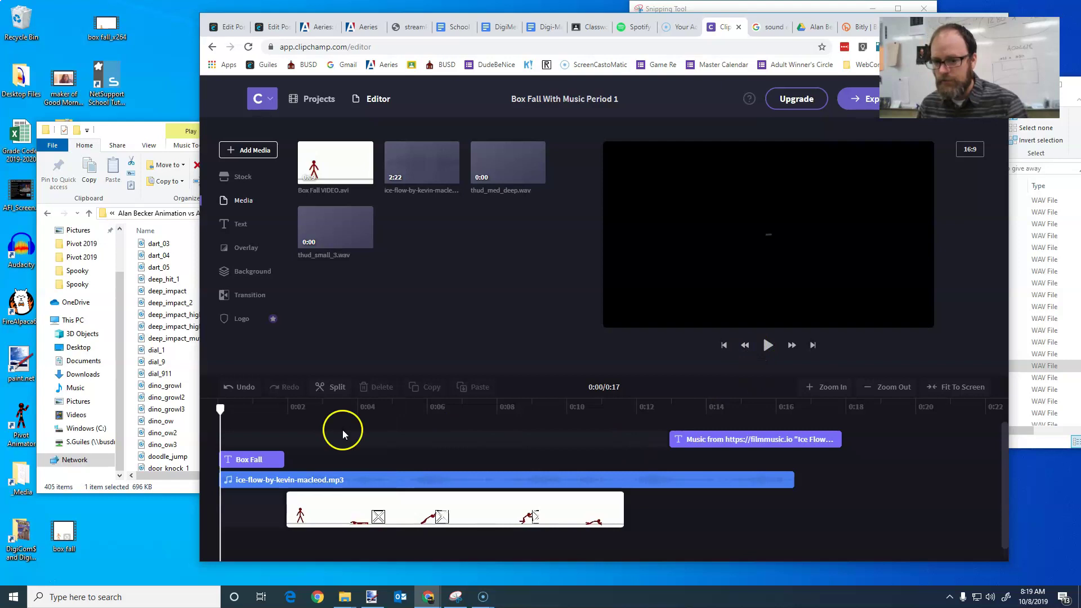
pyautogui.moveTo(303, 409); pyautogui.dragTo(321, 418)
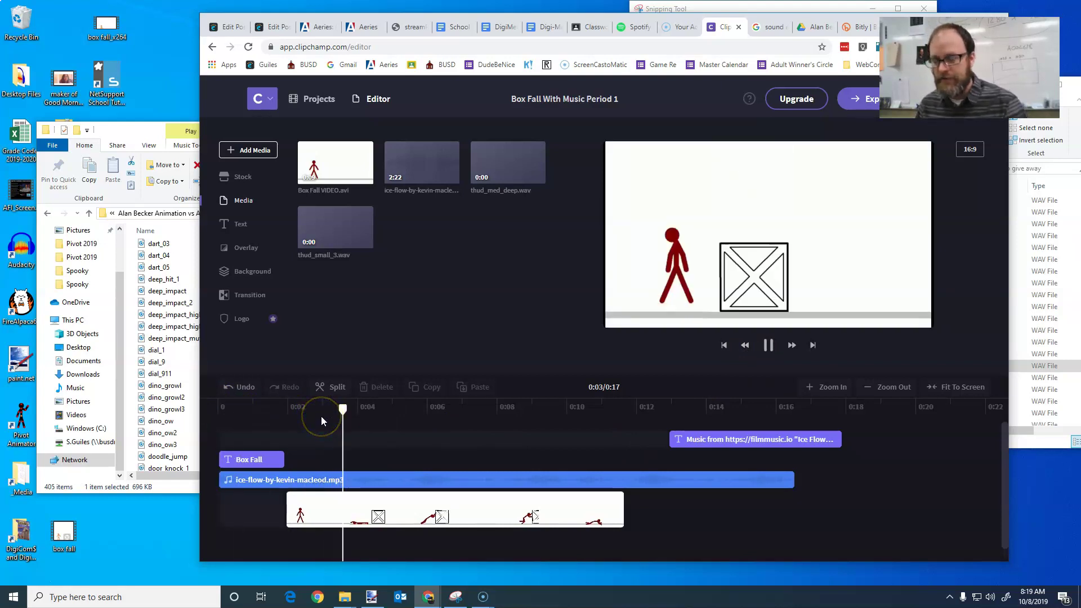
pyautogui.moveTo(351, 411); pyautogui.dragTo(343, 413)
# Step: Drag deep_impact.wav from the sound-effects folder into Clipchamp's media
pyautogui.click(145, 134)
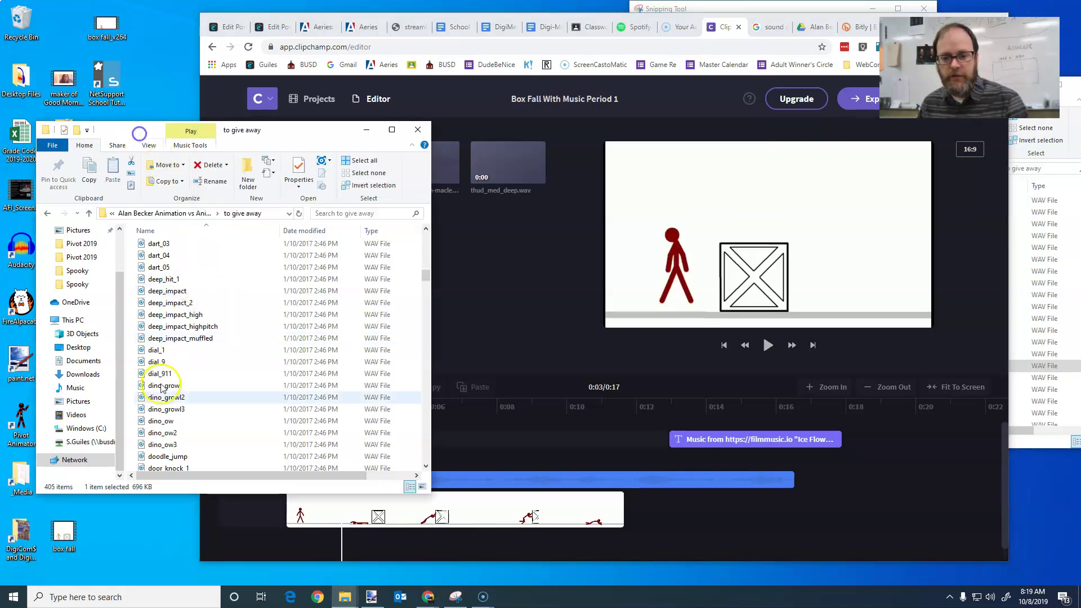
pyautogui.click(170, 306)
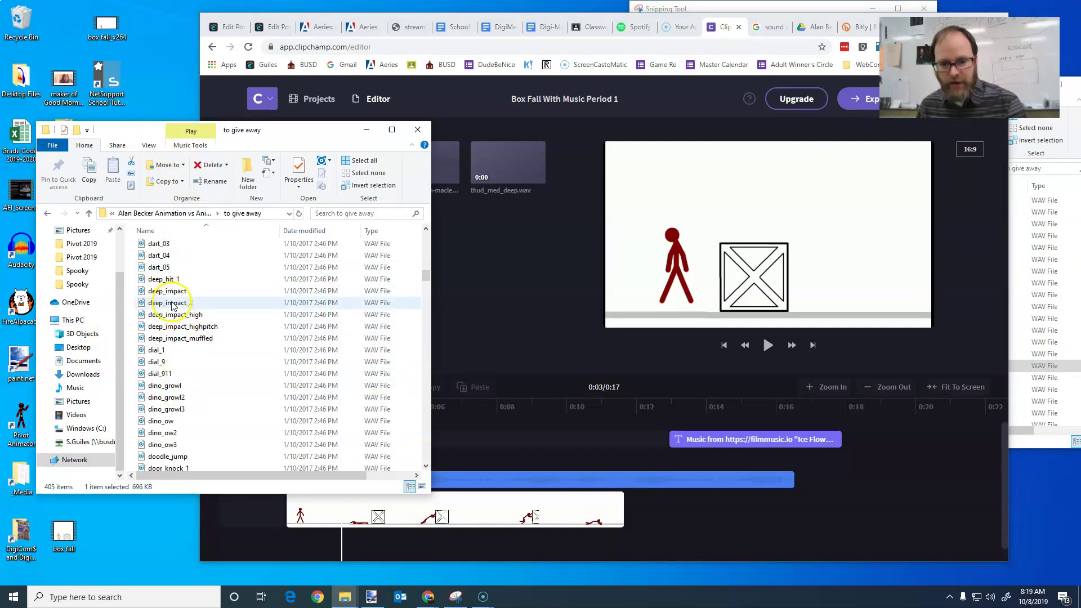
pyautogui.moveTo(167, 290); pyautogui.dragTo(415, 271)
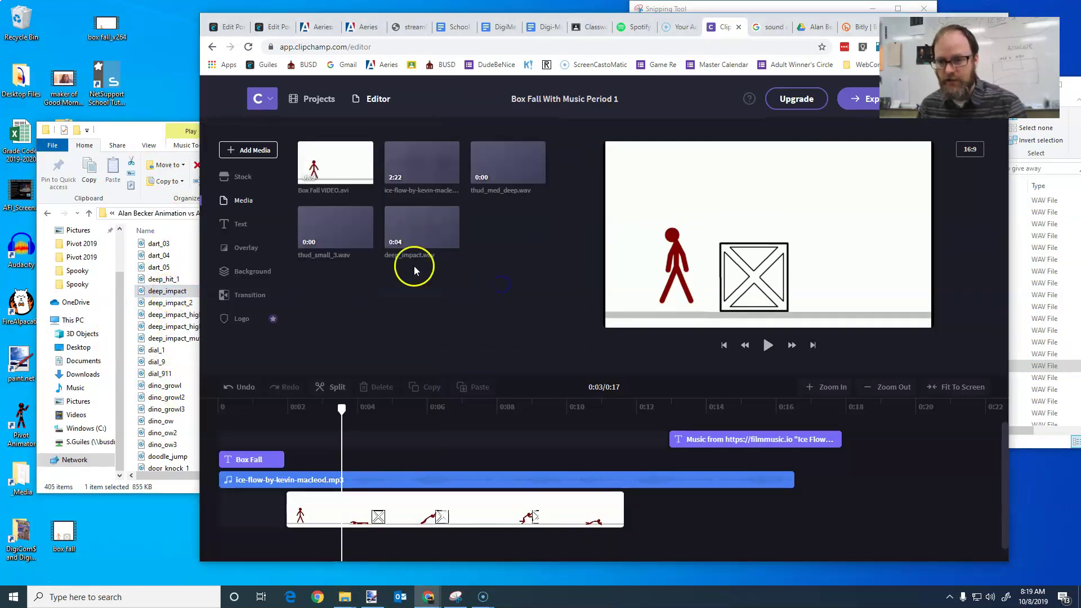
pyautogui.moveTo(415, 249)
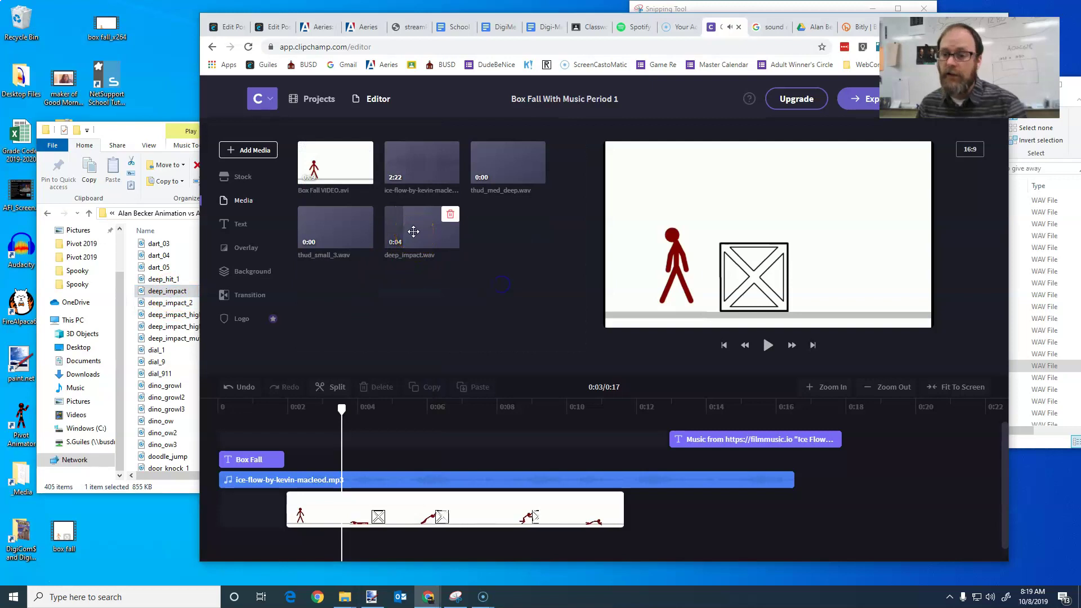
# Step: Place deep_impact.wav on the timeline near 0:03 and replay the fall to hear it
pyautogui.moveTo(413, 234); pyautogui.dragTo(311, 412)
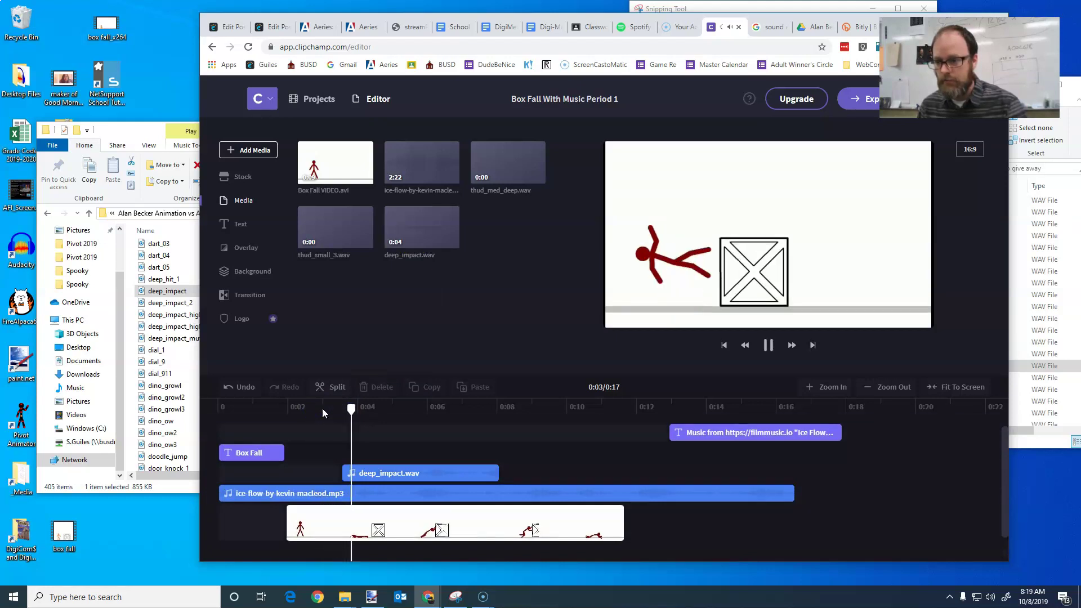
pyautogui.click(657, 311)
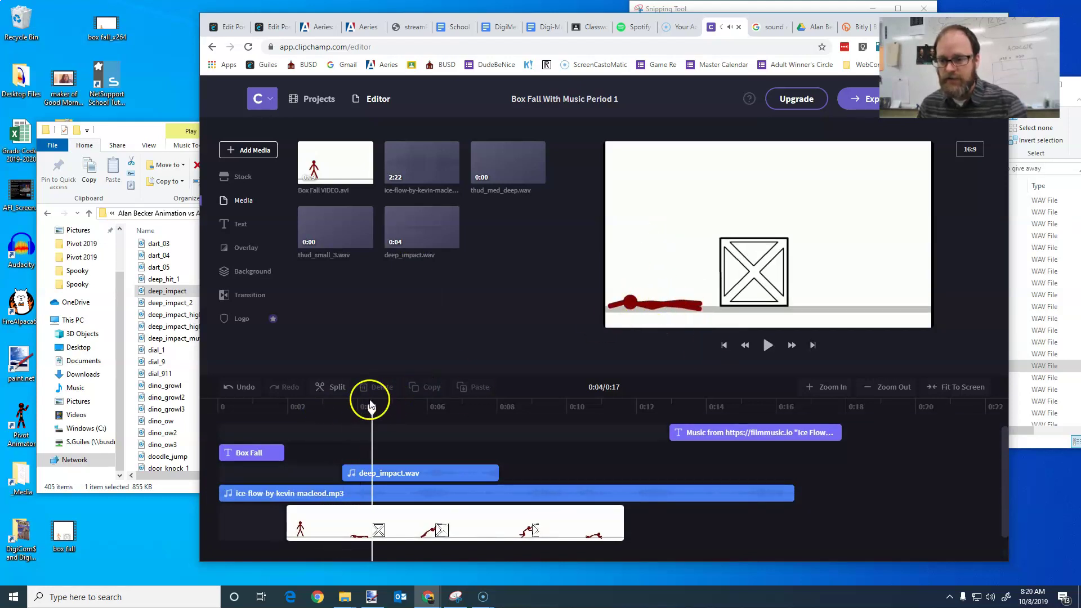
pyautogui.moveTo(372, 410); pyautogui.dragTo(324, 410)
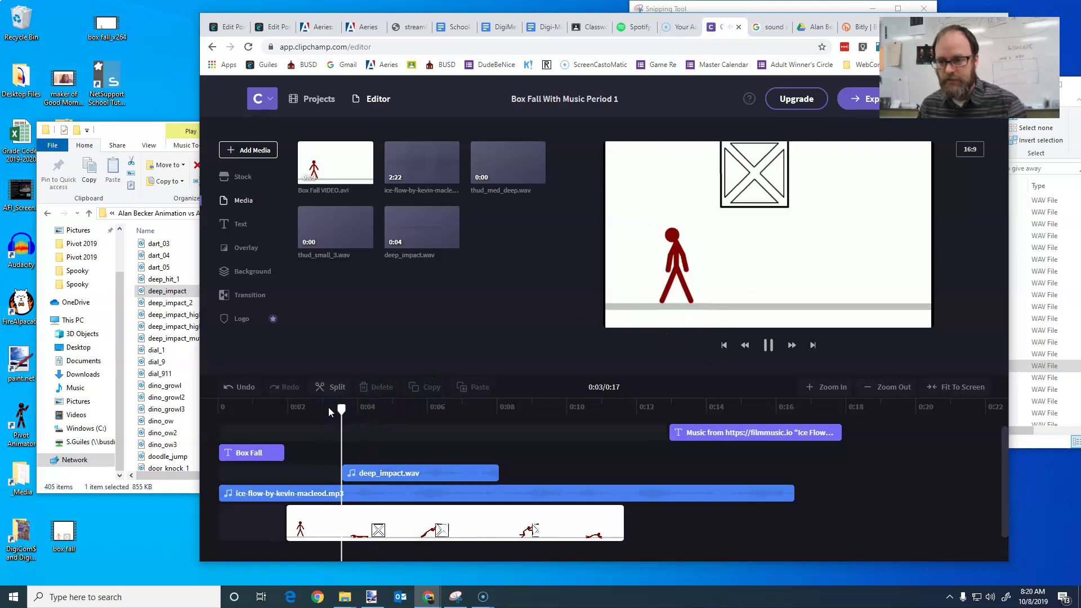
pyautogui.press('space')
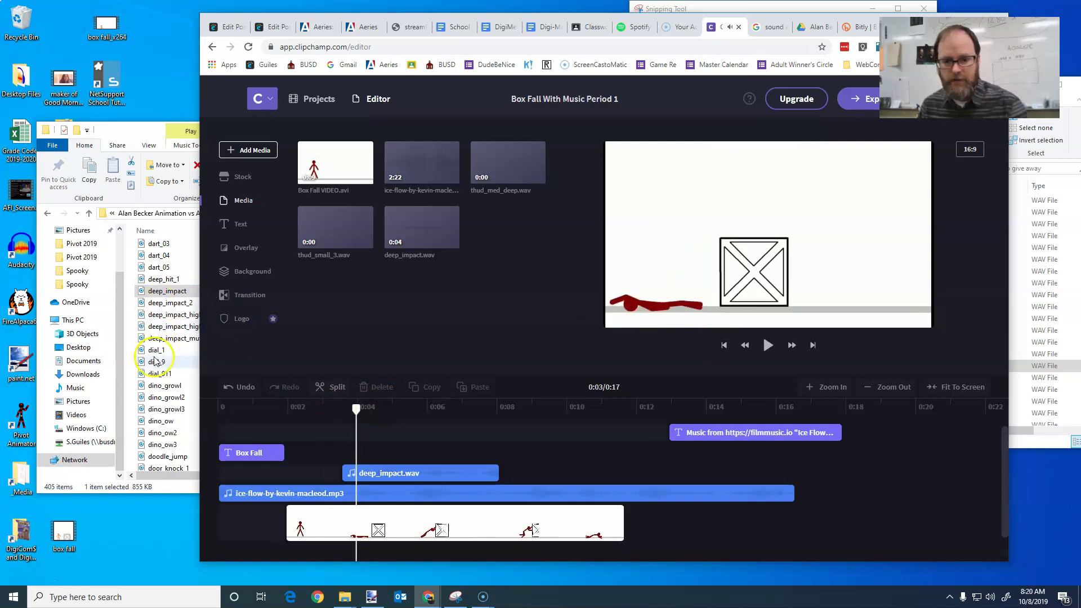
# Step: Drag thud_med.wav from the folder into Clipchamp, above deep_impact.wav near 0:04
pyautogui.scroll(-5, 165, 338)
pyautogui.click(165, 338)
pyautogui.scroll(-20, 164, 342)
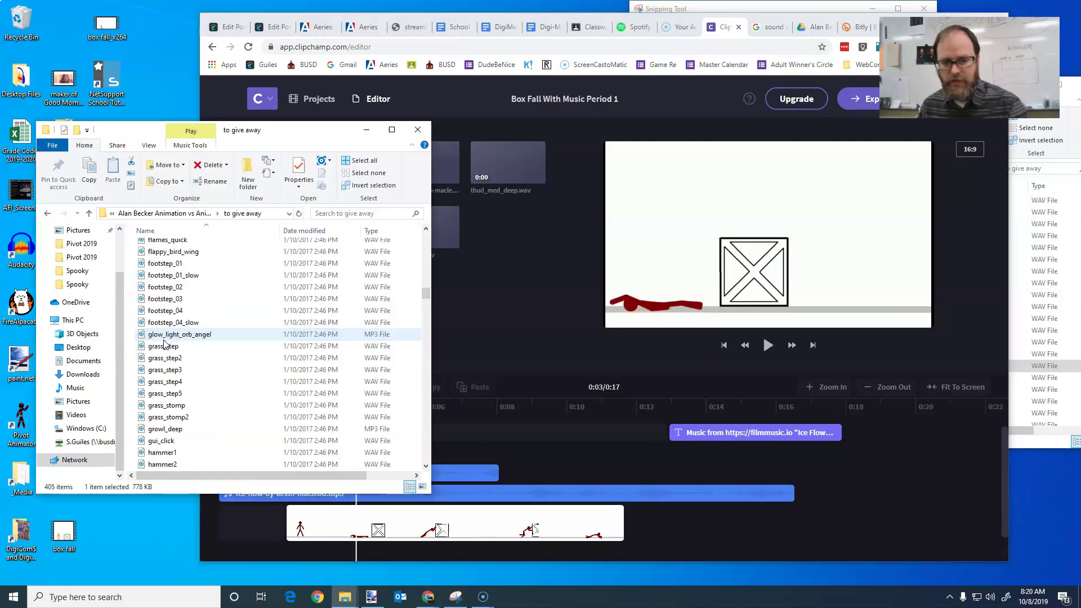
pyautogui.scroll(-15, 165, 343)
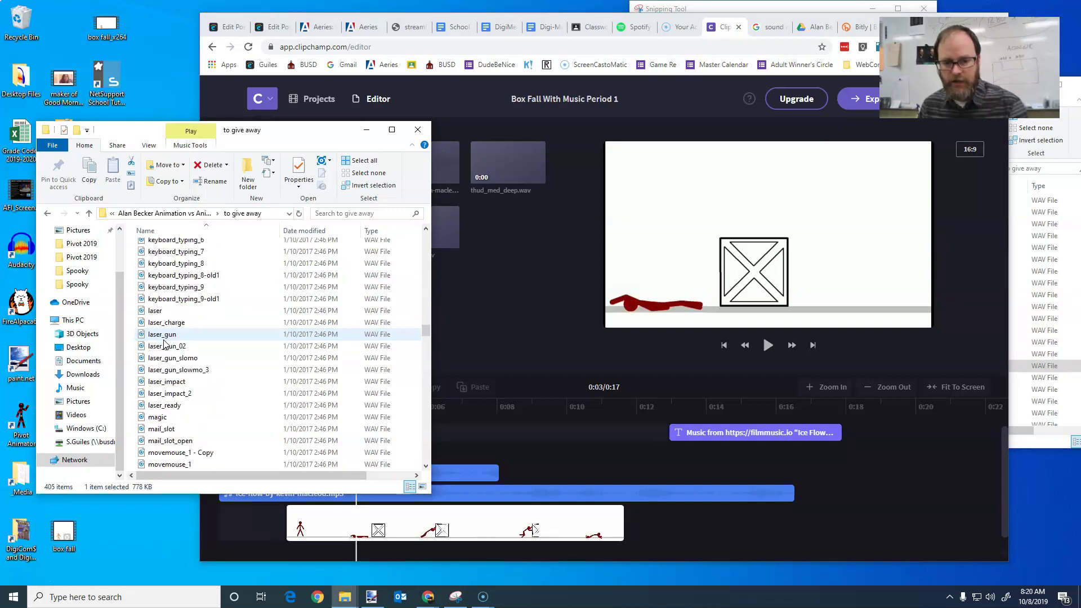
pyautogui.scroll(4, 165, 342)
pyautogui.click(162, 279)
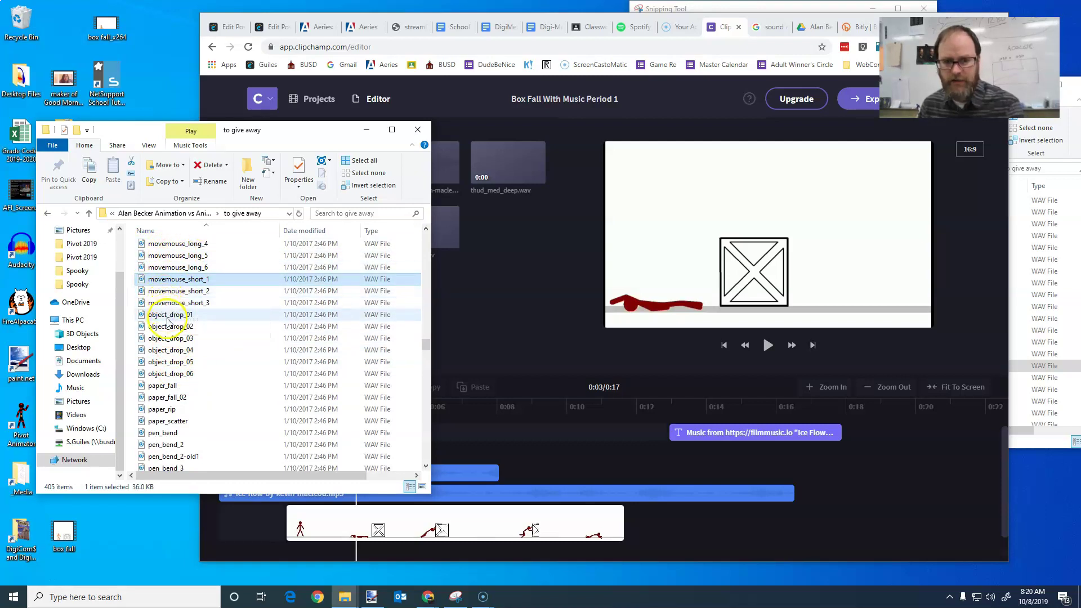
pyautogui.press('t')
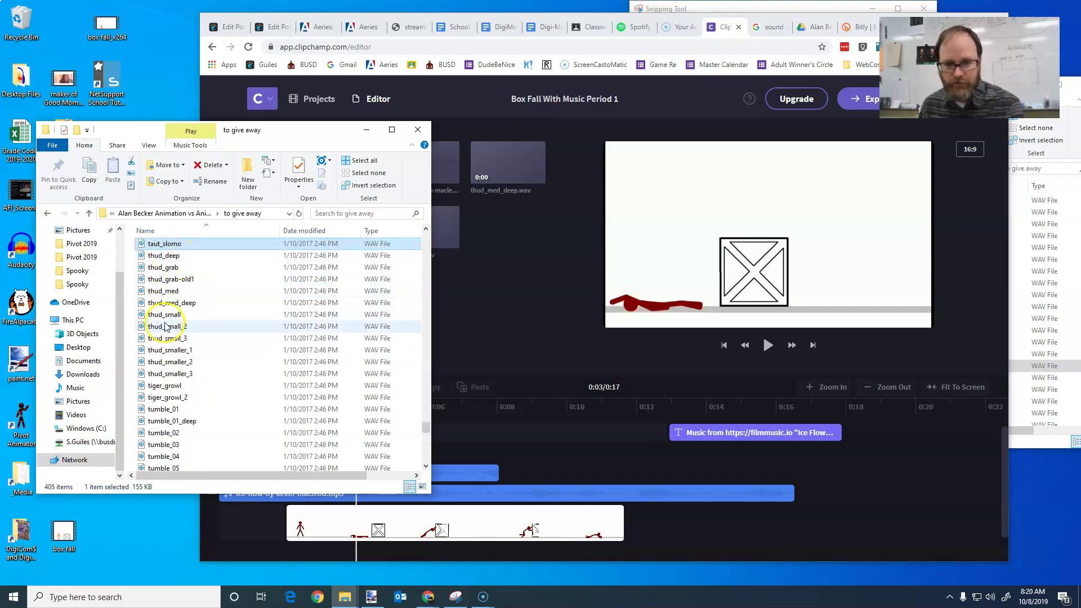
pyautogui.click(168, 313)
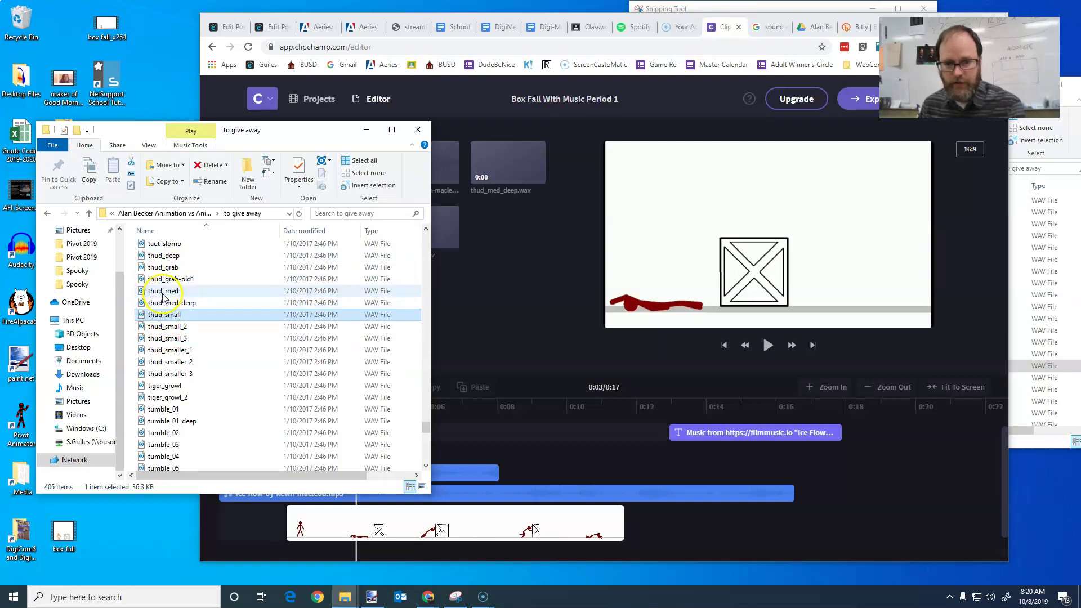
pyautogui.click(163, 293)
pyautogui.moveTo(168, 295); pyautogui.dragTo(329, 411)
# Step: Preview the box landing from about 0:03–0:04.4 several times to hear the layered sounds
pyautogui.press('space')
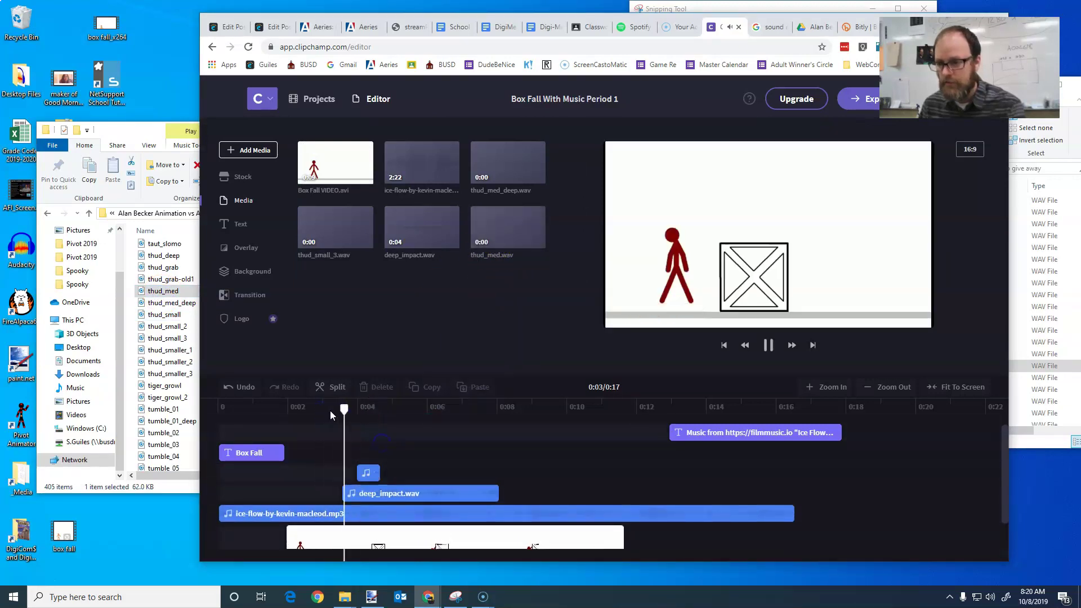
pyautogui.press('space')
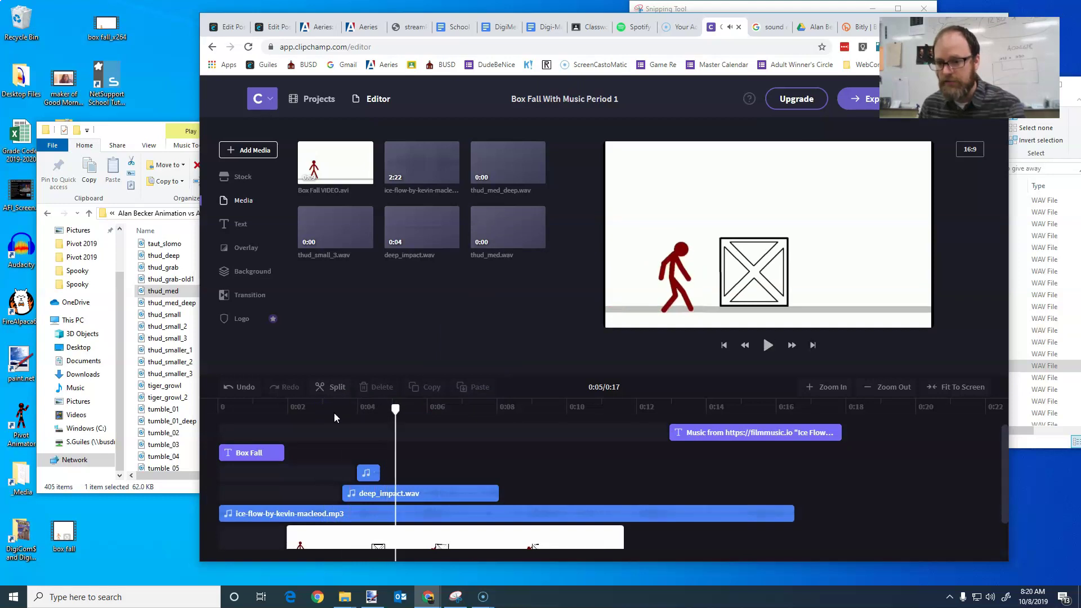
pyautogui.click(395, 409)
pyautogui.moveTo(396, 408); pyautogui.dragTo(332, 410)
pyautogui.press('space')
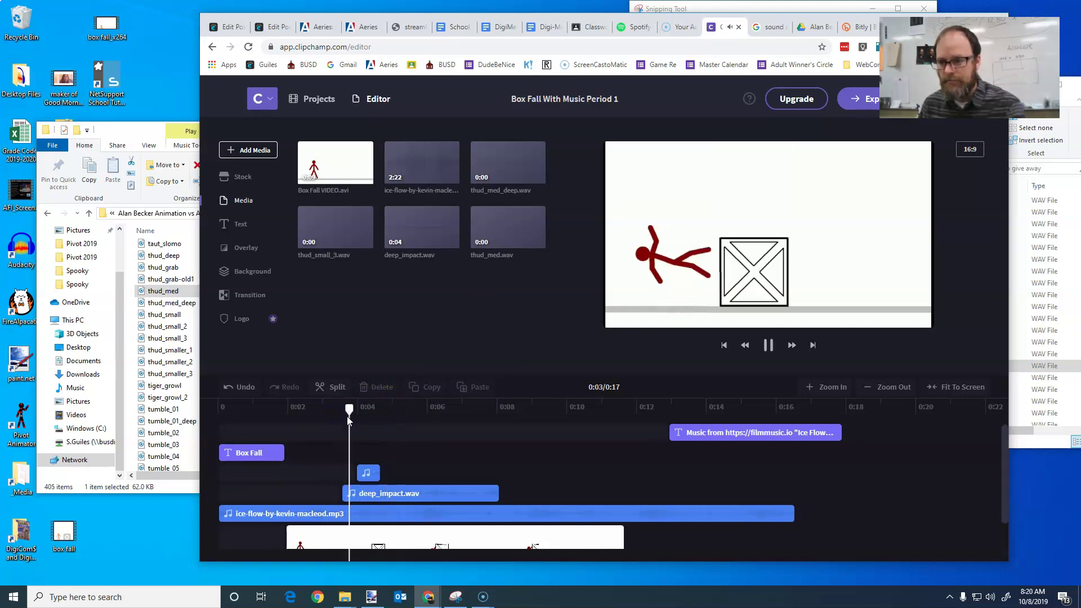
pyautogui.press('space')
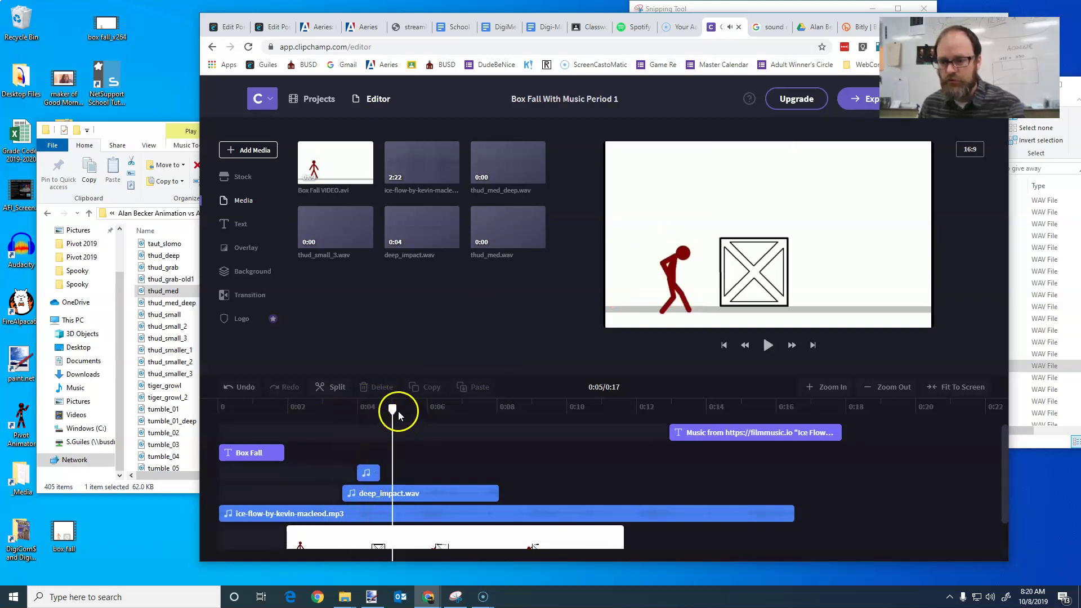
pyautogui.moveTo(393, 410); pyautogui.dragTo(358, 410)
pyautogui.press('space')
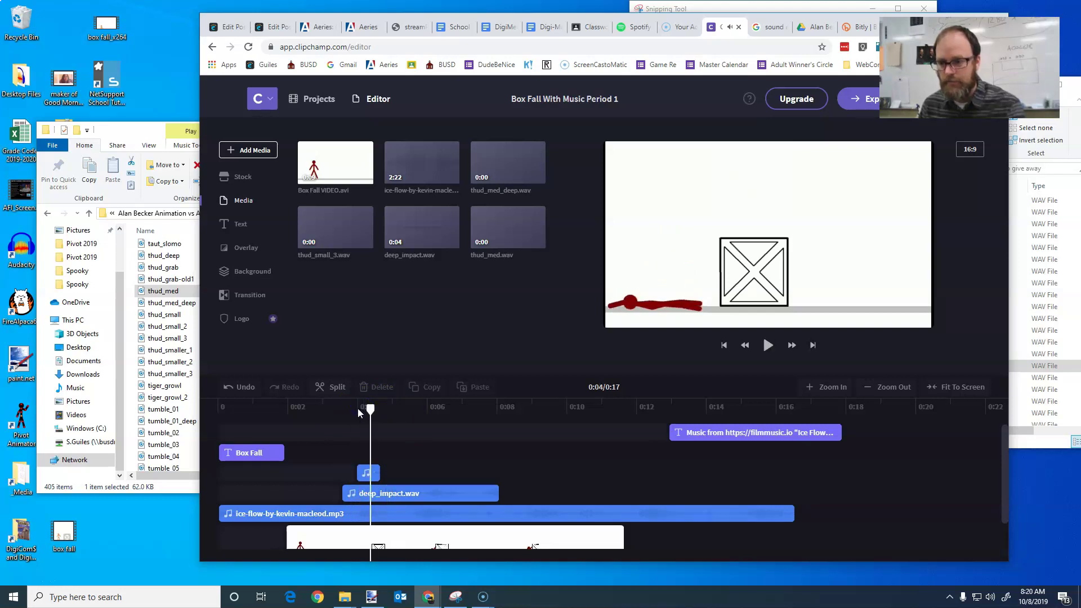
pyautogui.press('space')
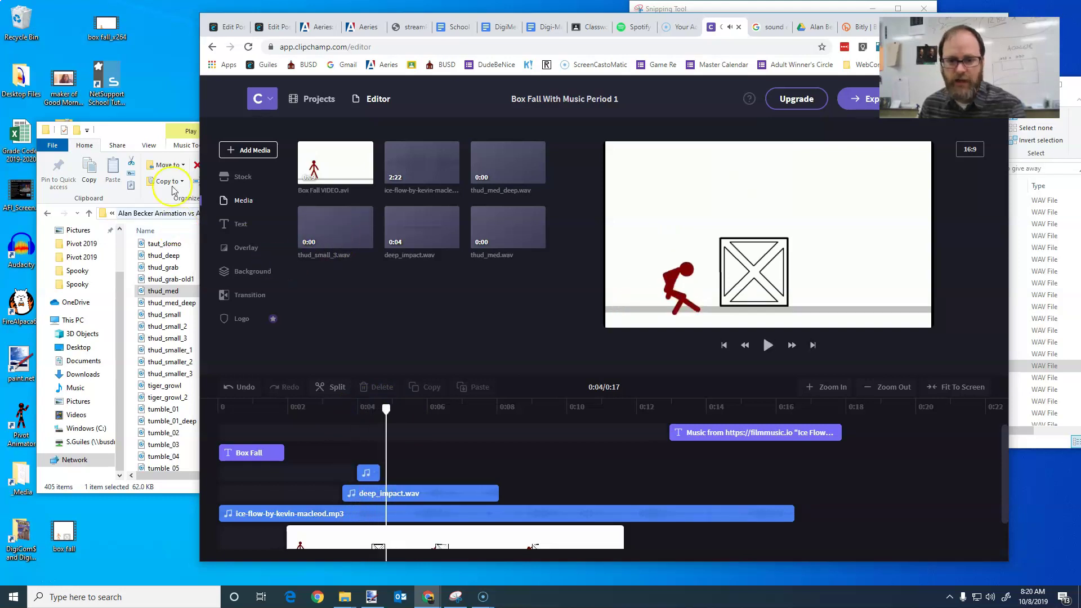
# Step: Import whoosh_4.wav into the media library and place it on the timeline at 0:04
pyautogui.click(143, 129)
pyautogui.scroll(10, 200, 431)
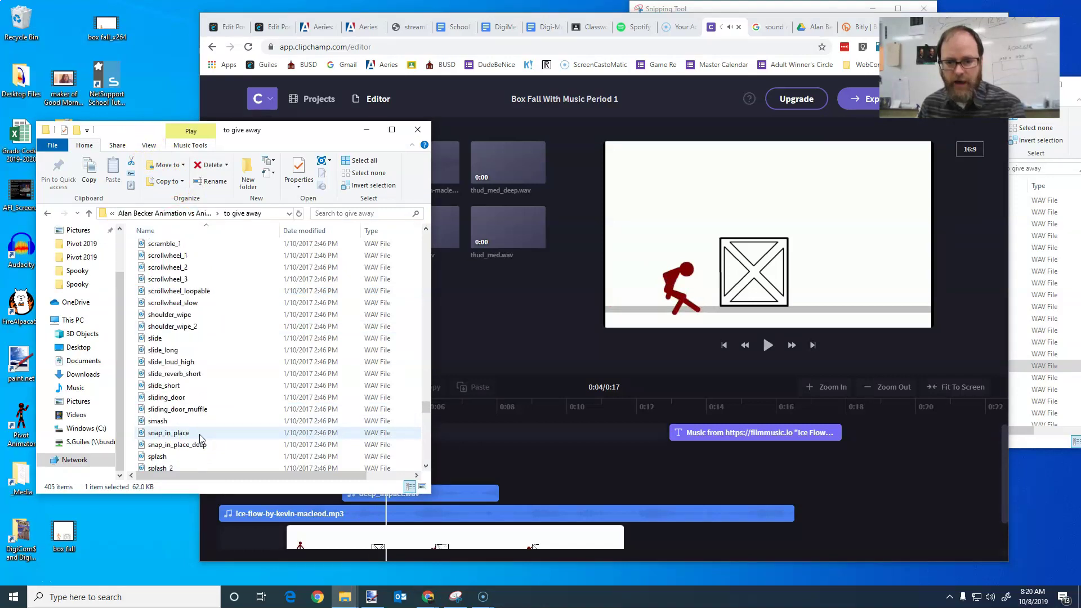
pyautogui.scroll(15, 200, 438)
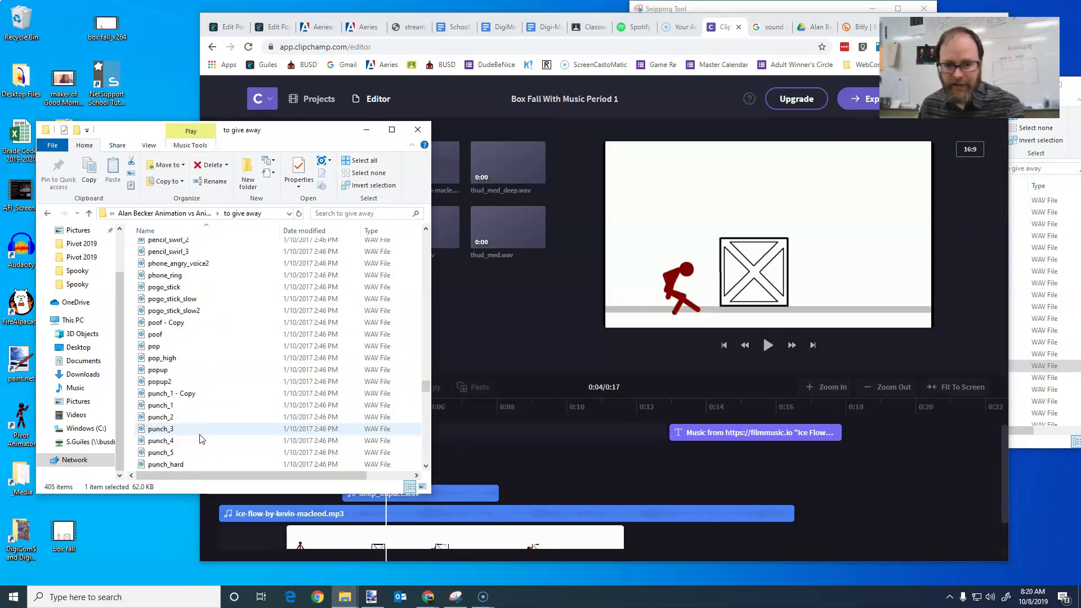
pyautogui.scroll(-15, 201, 428)
pyautogui.click(174, 381)
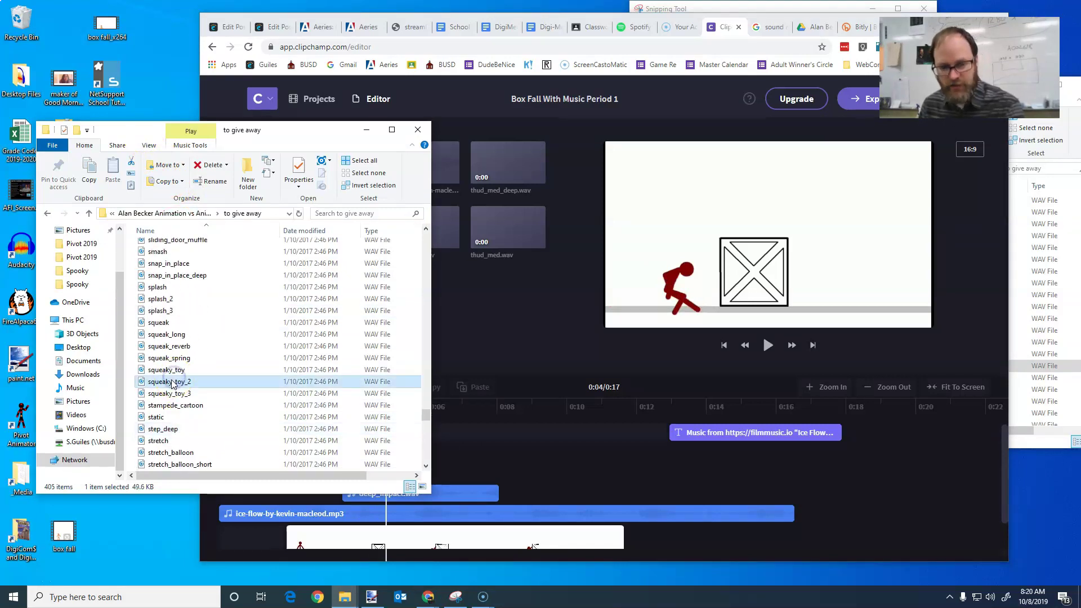
pyautogui.press('w')
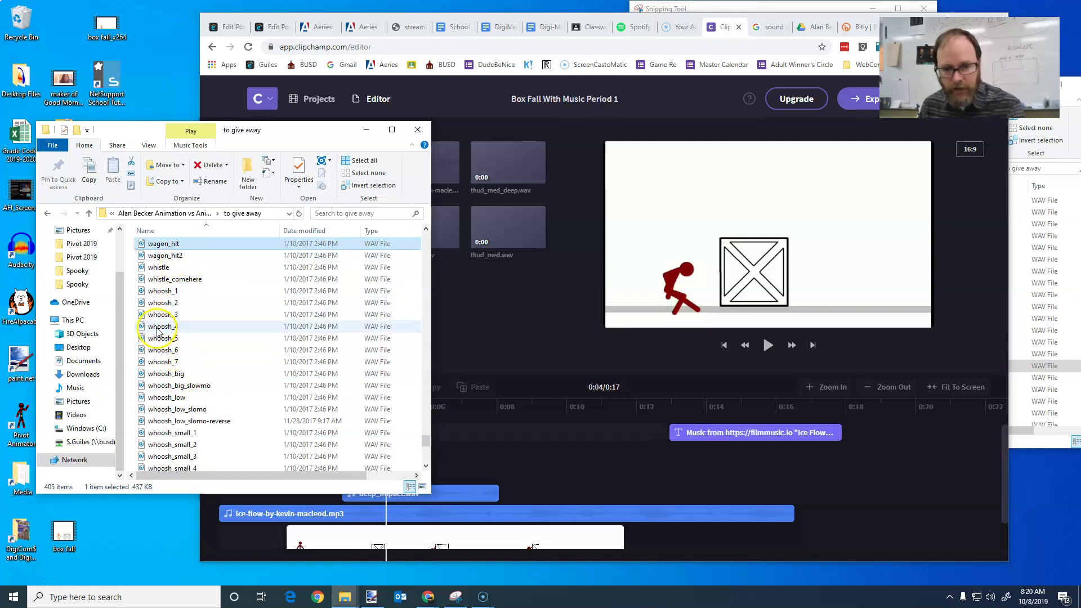
pyautogui.moveTo(158, 331); pyautogui.dragTo(497, 309)
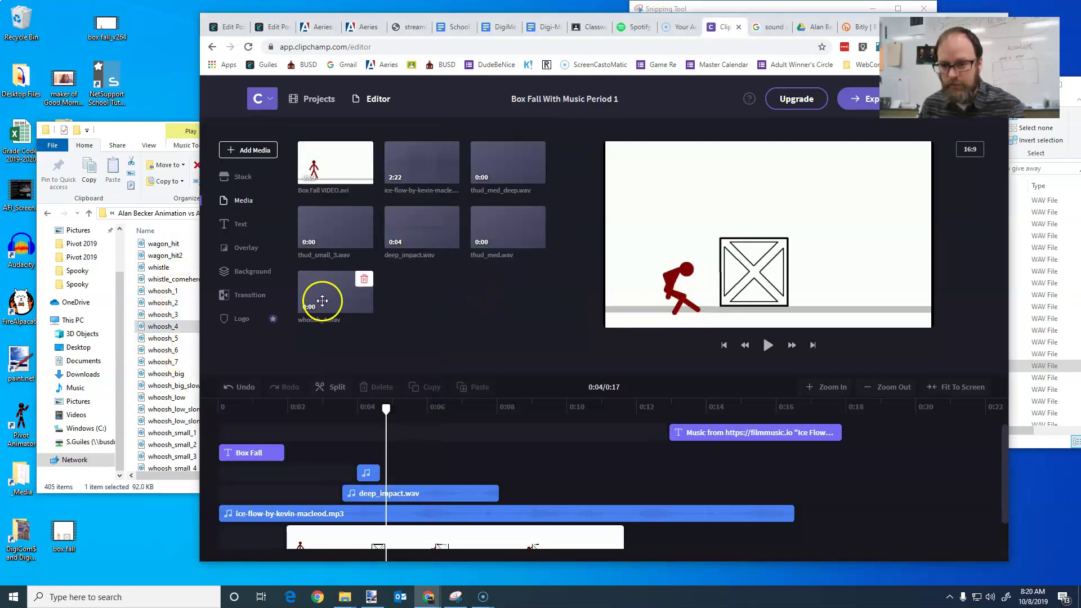
pyautogui.moveTo(322, 301); pyautogui.dragTo(396, 457)
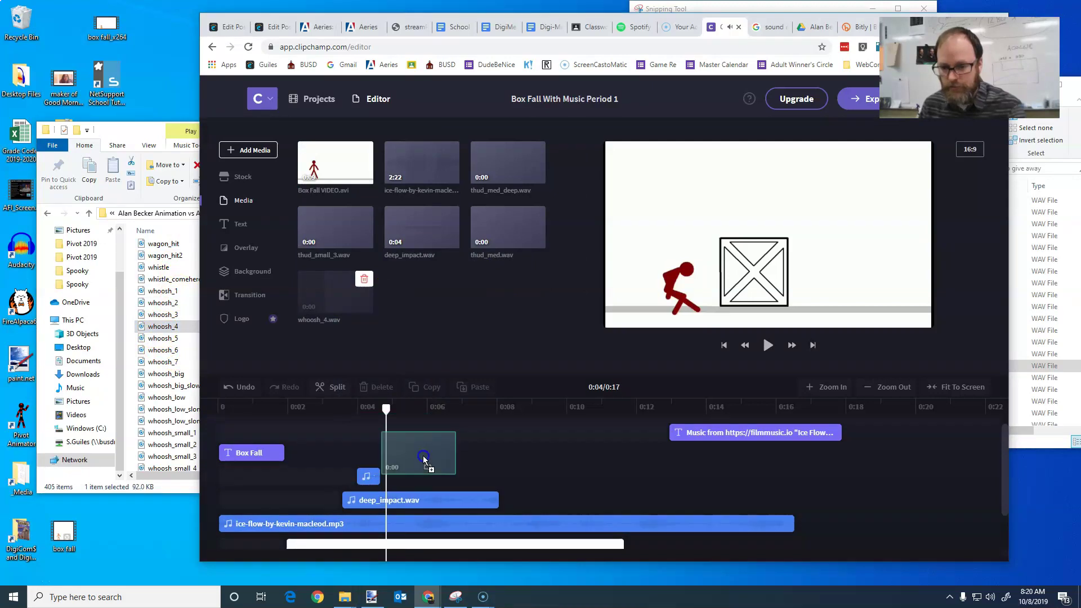
pyautogui.moveTo(424, 455); pyautogui.dragTo(417, 449)
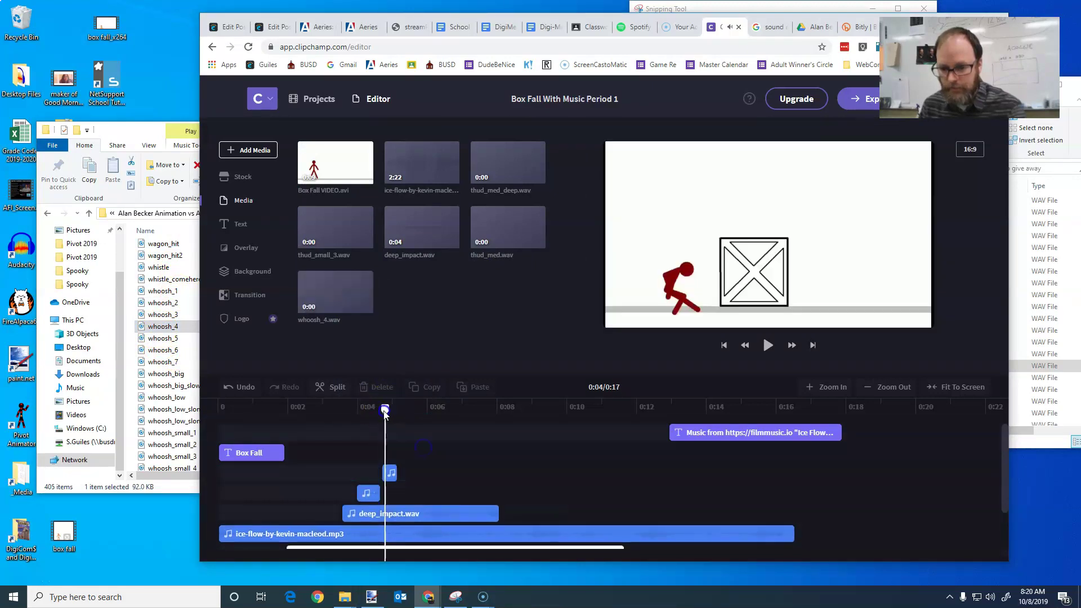
# Step: Replay the fall from about 0:02.7 to hear the whoosh
pyautogui.moveTo(384, 412); pyautogui.dragTo(327, 411)
pyautogui.press('space')
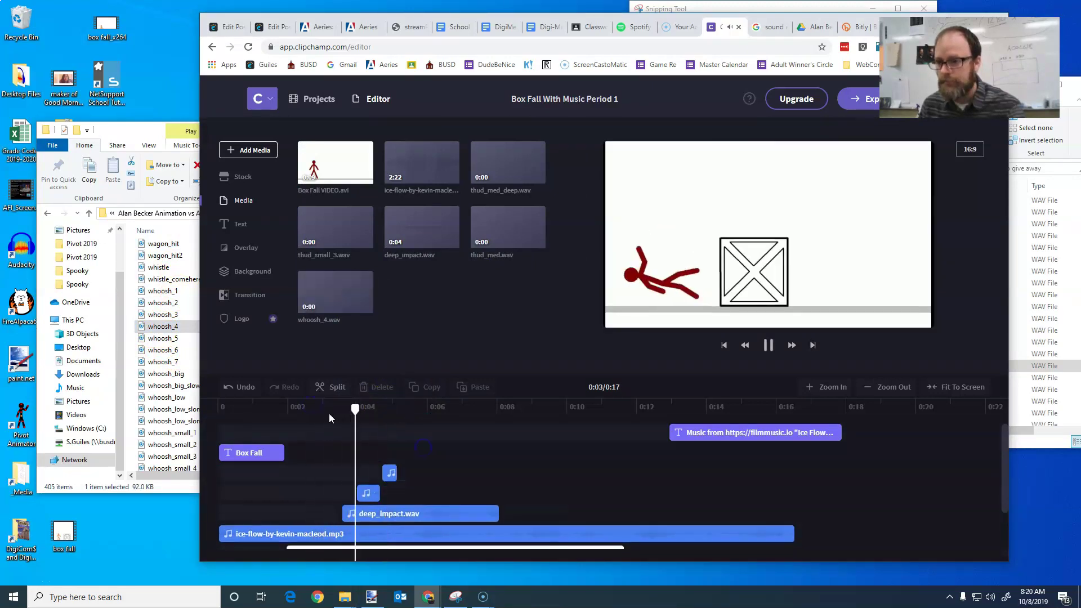
pyautogui.press('space')
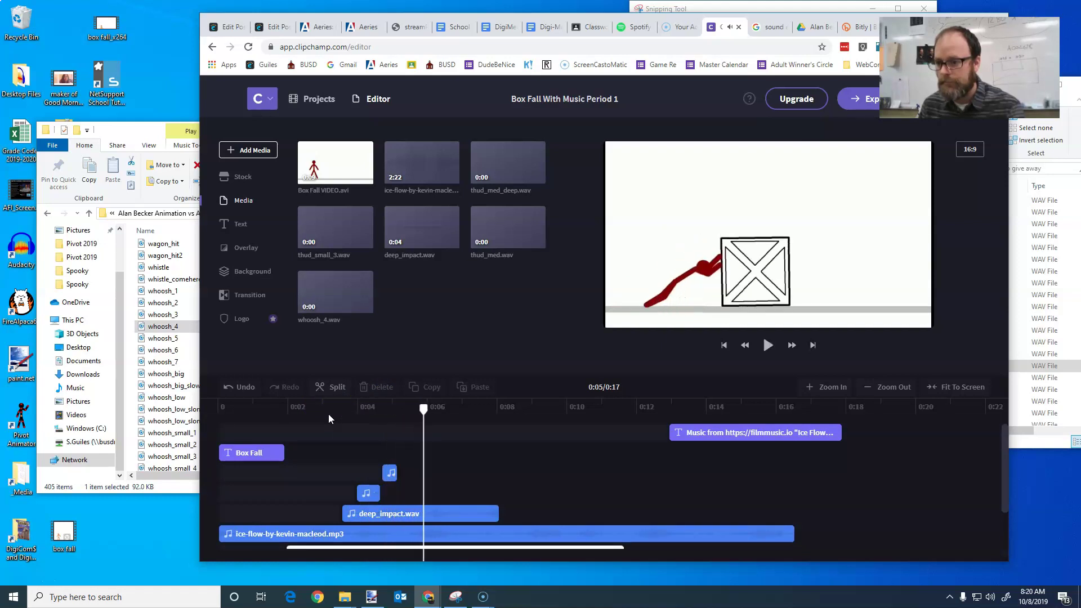
pyautogui.moveTo(423, 409)
pyautogui.mouseDown()
pyautogui.moveTo(405, 410)
pyautogui.moveTo(468, 415)
pyautogui.moveTo(429, 415)
pyautogui.mouseUp()
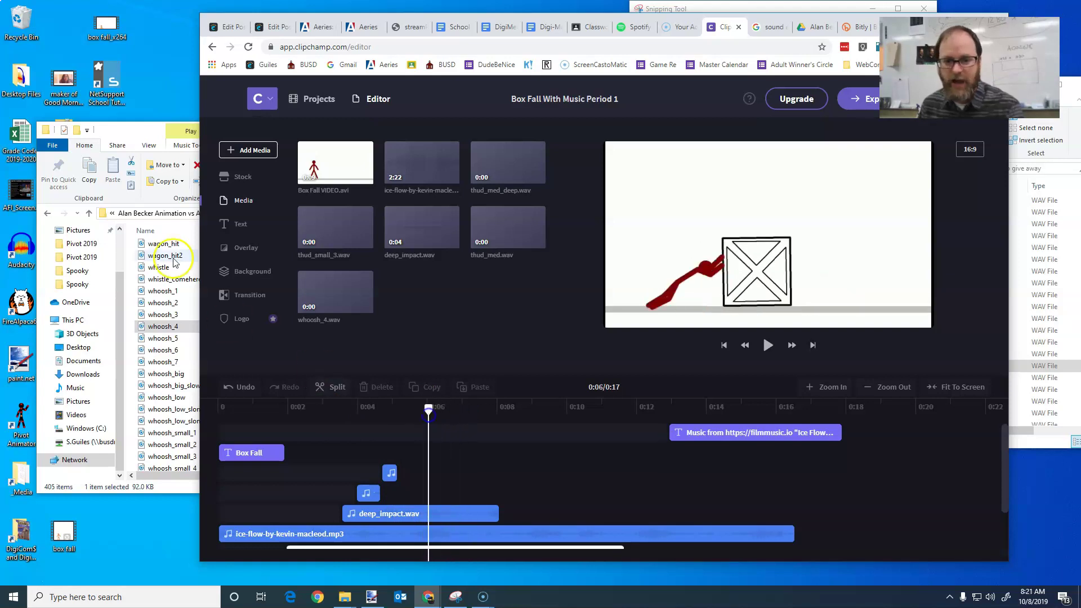
# Step: Rewind to about 0:03 and open the audio settings of deep_impact.wav
pyautogui.click(137, 134)
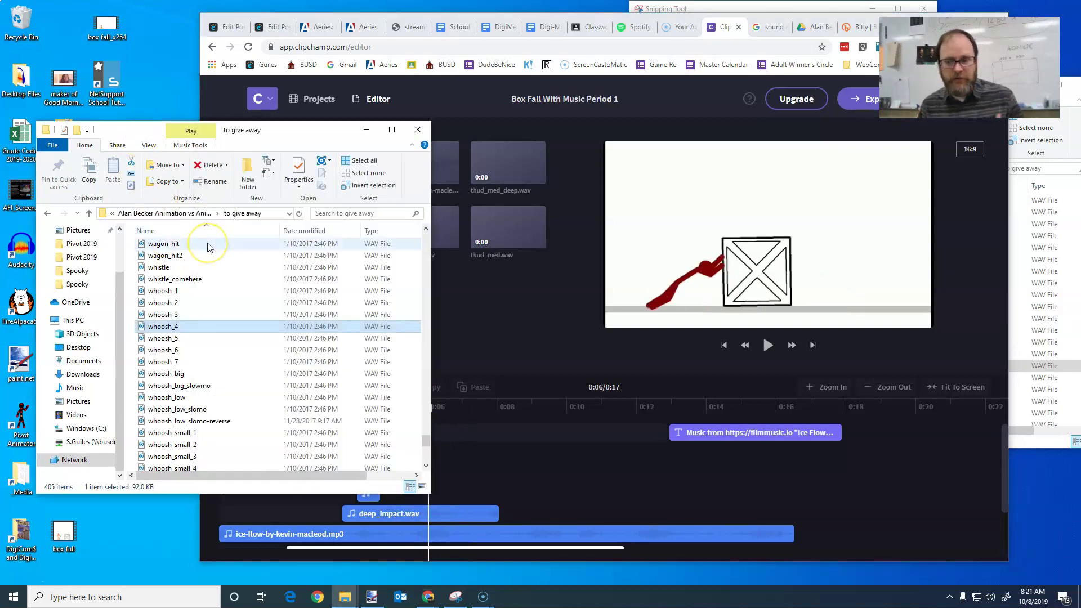
pyautogui.click(474, 427)
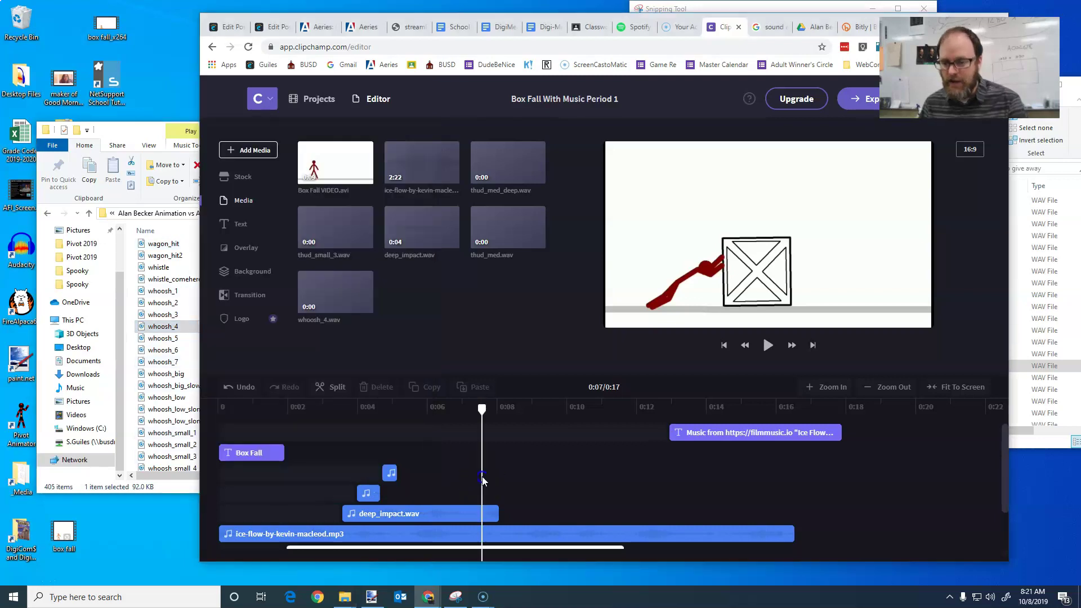
pyautogui.moveTo(456, 415); pyautogui.dragTo(342, 418)
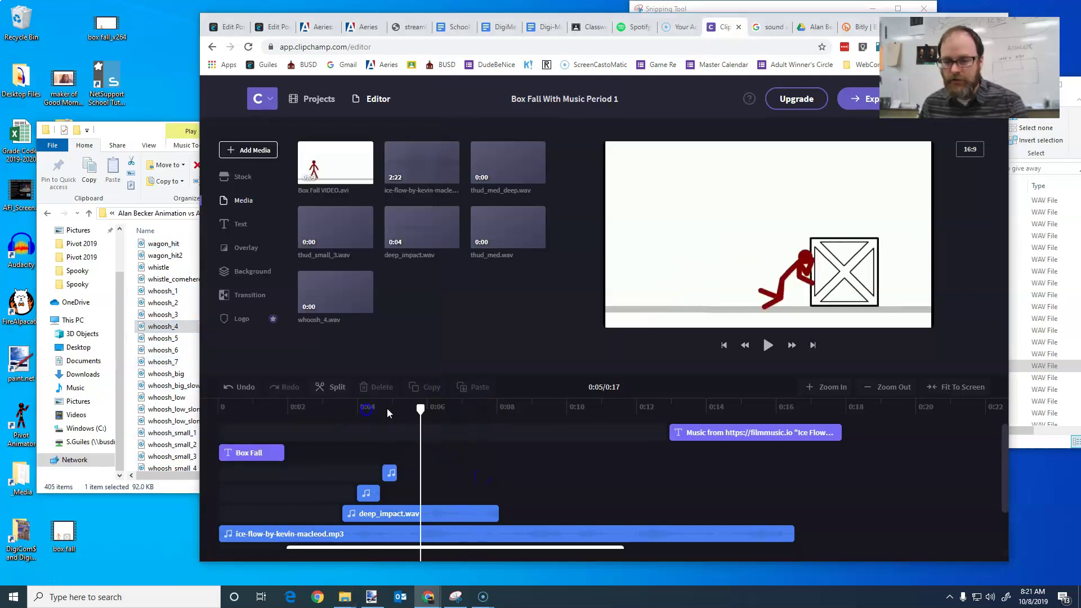
pyautogui.moveTo(422, 409); pyautogui.dragTo(346, 409)
pyautogui.click(387, 513)
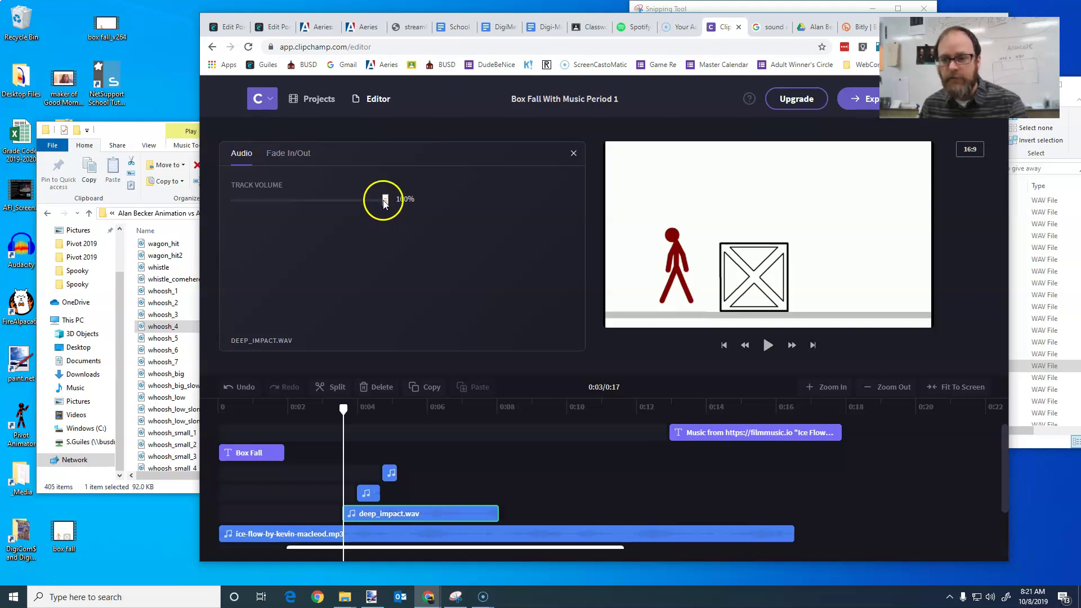
# Step: Give deep_impact.wav a 0.0s fade-in and a 2.0s fade-out, previewing it against the fall
pyautogui.click(294, 155)
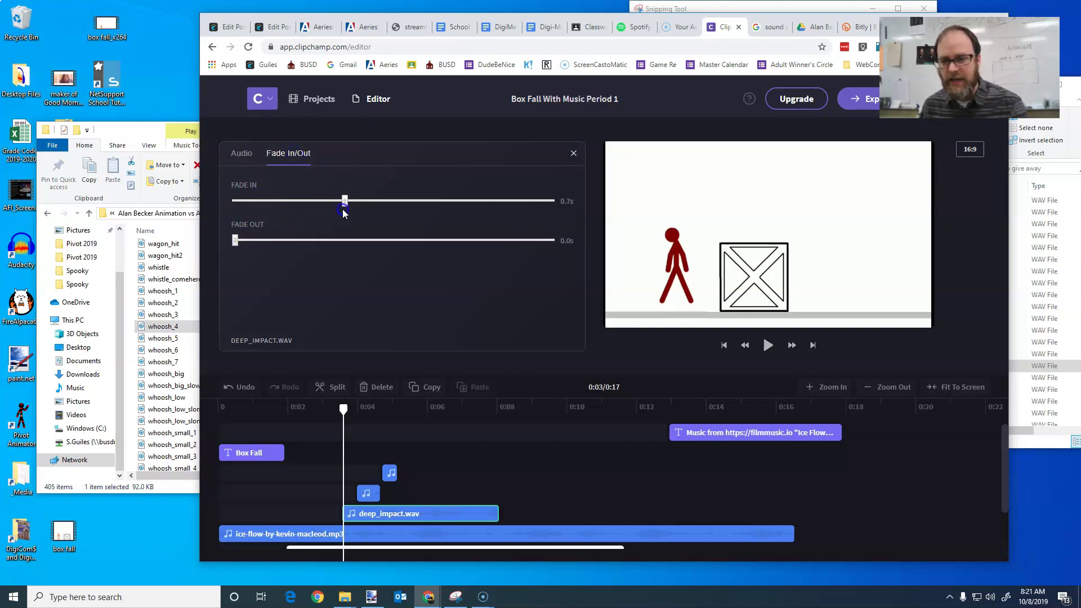
pyautogui.click(235, 201)
pyautogui.moveTo(236, 241); pyautogui.dragTo(263, 243)
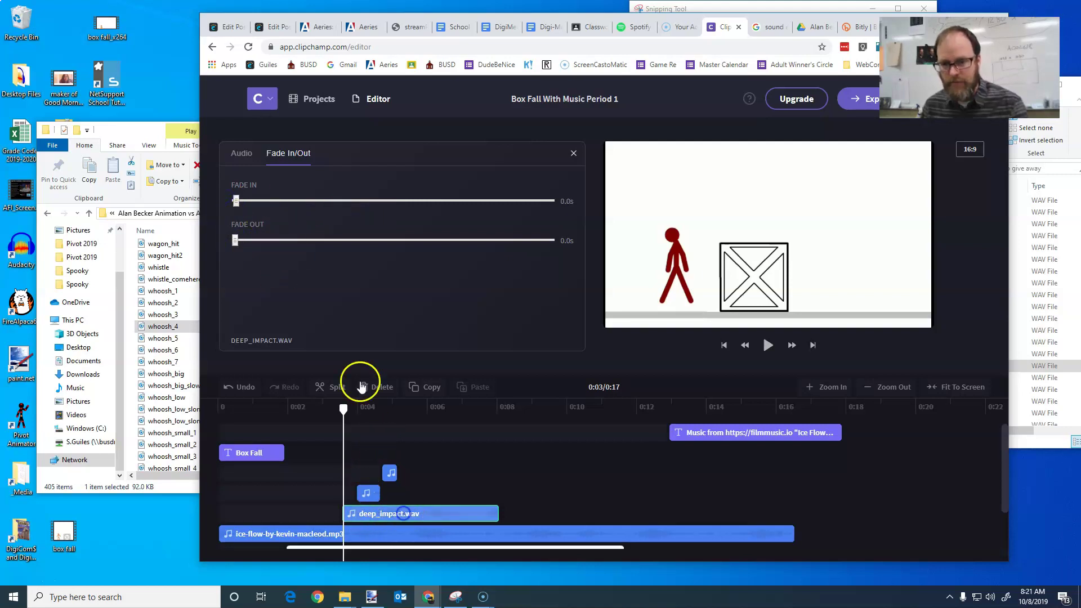
pyautogui.moveTo(235, 240); pyautogui.dragTo(542, 274)
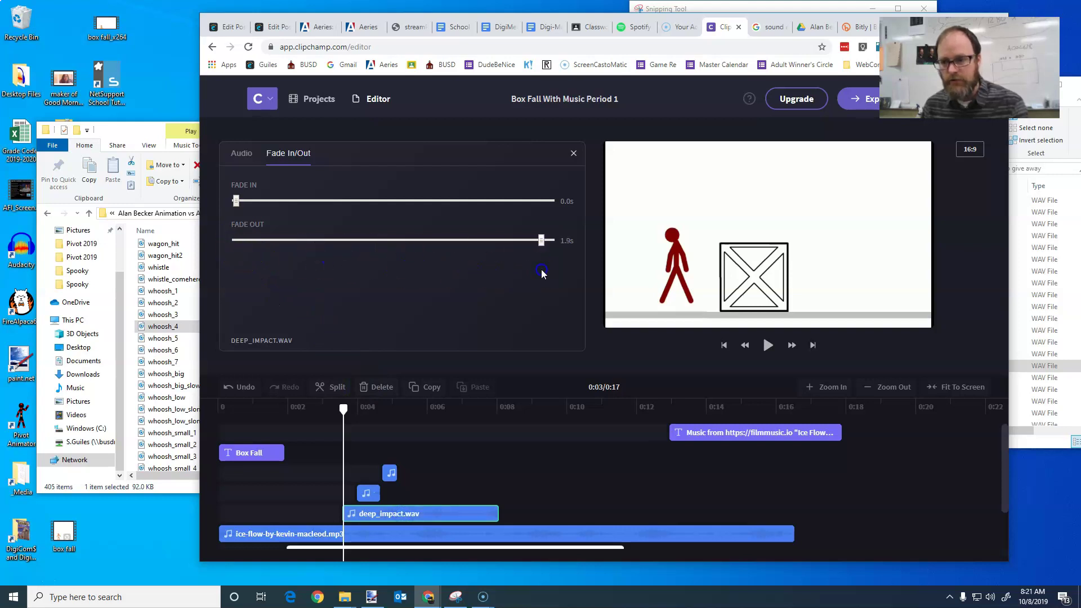
pyautogui.moveTo(341, 422); pyautogui.dragTo(292, 409)
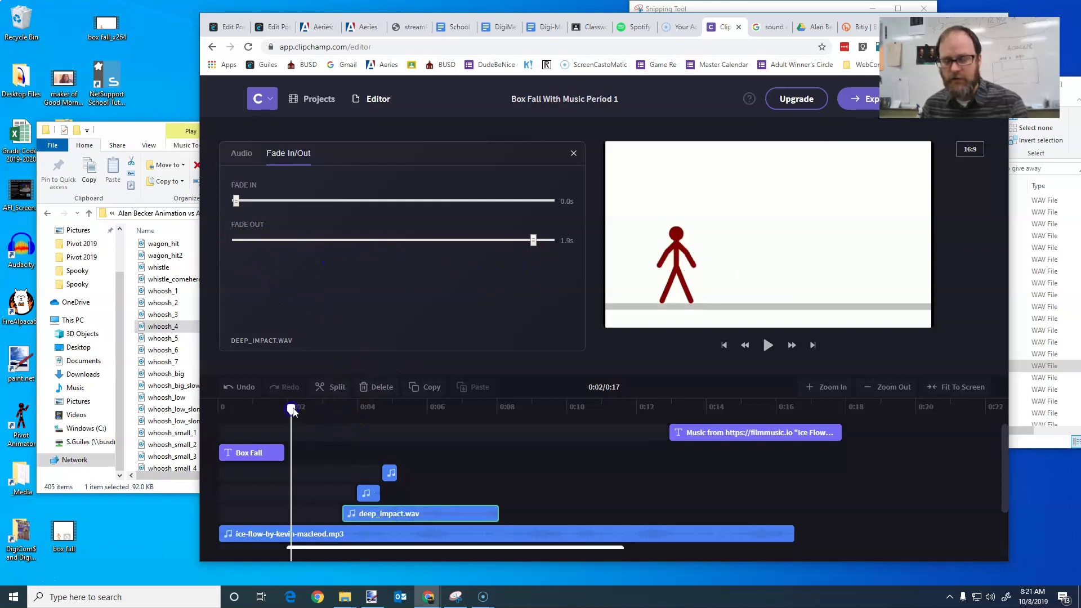
pyautogui.press('space')
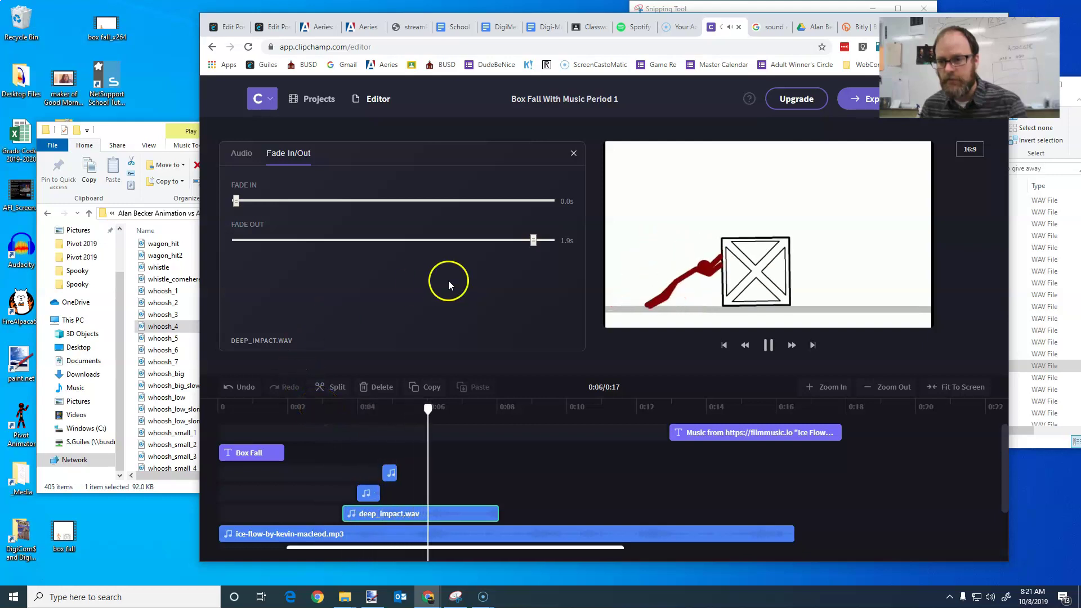
pyautogui.moveTo(534, 240); pyautogui.dragTo(555, 240)
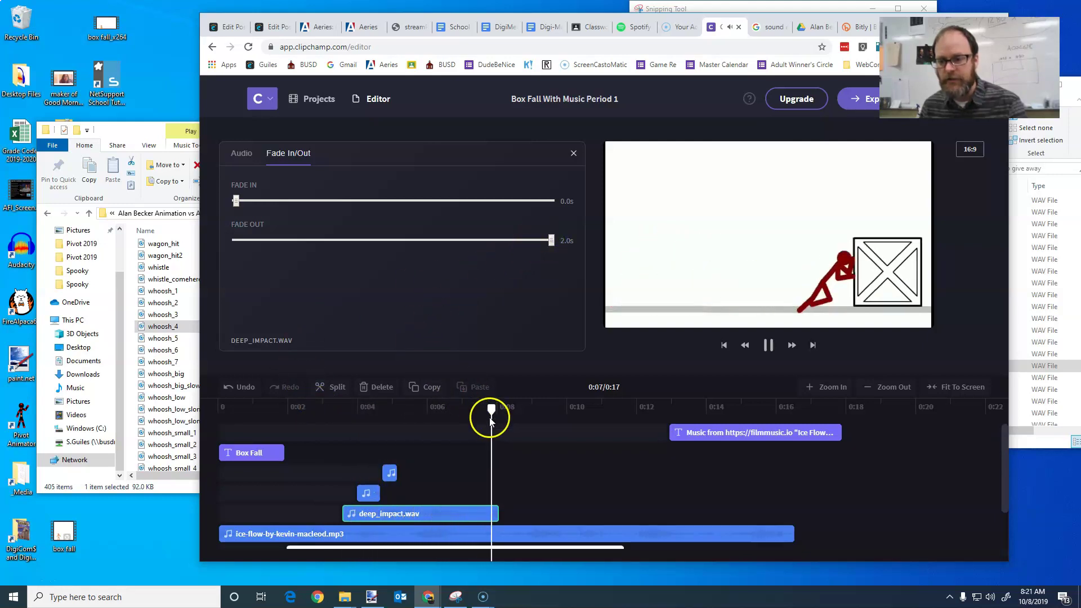
pyautogui.click(484, 409)
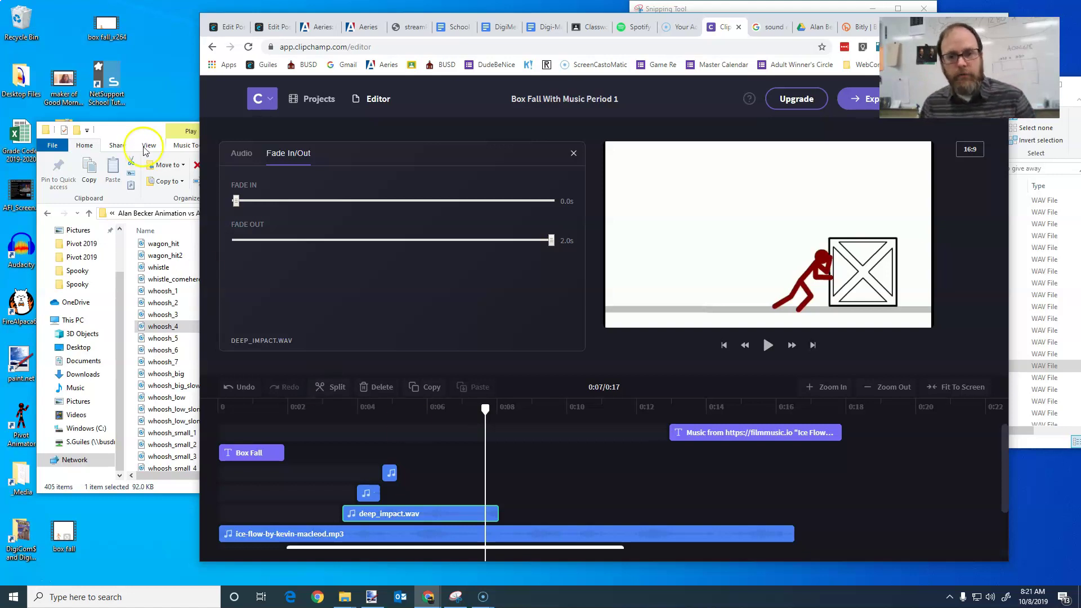
pyautogui.moveTo(153, 133); pyautogui.dragTo(262, 54)
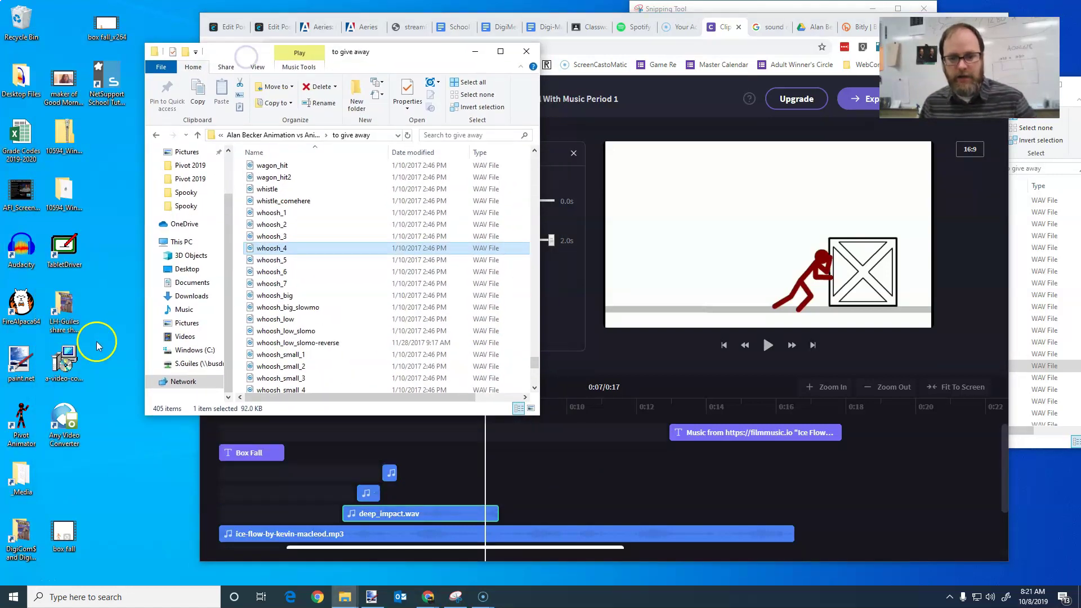
pyautogui.click(64, 310)
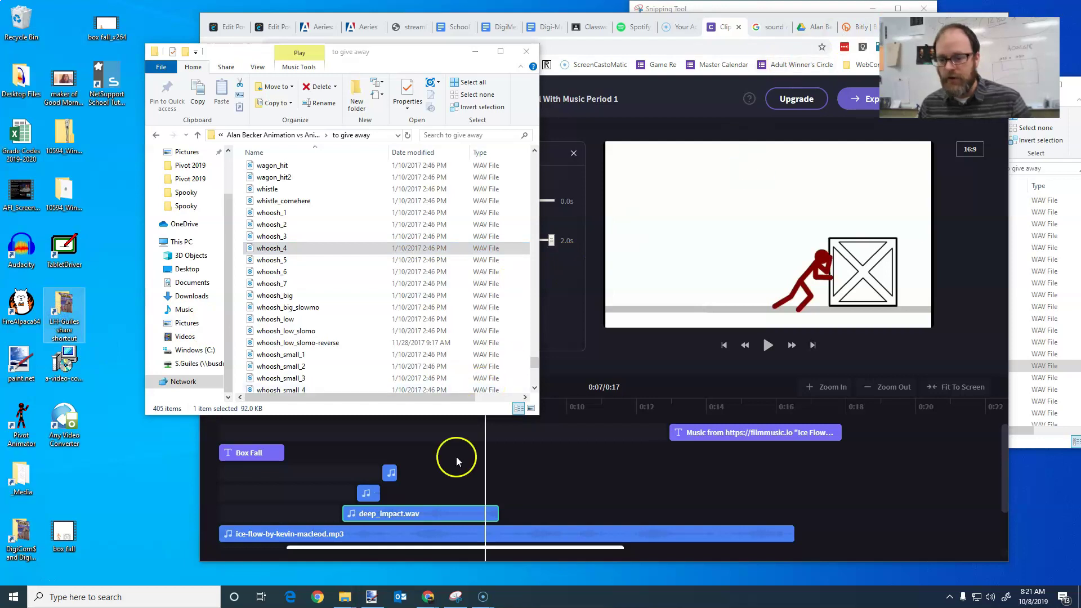
# Step: In Paint.NET, show Layer 6's bit.ly link text and hide Layer 4's title, leaving Layer 3 hidden
pyautogui.click(367, 600)
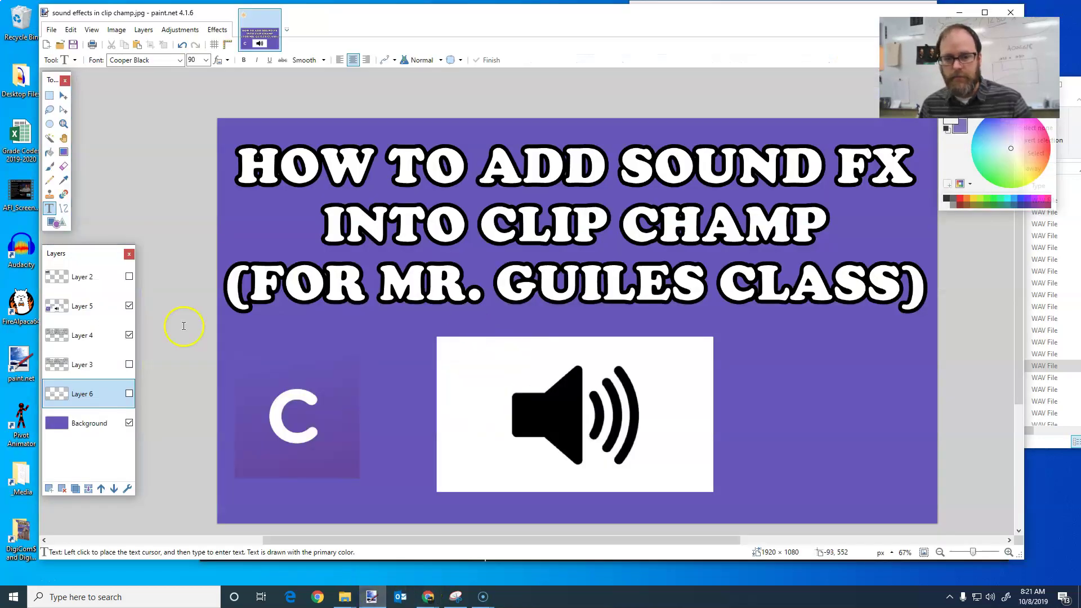
pyautogui.click(130, 365)
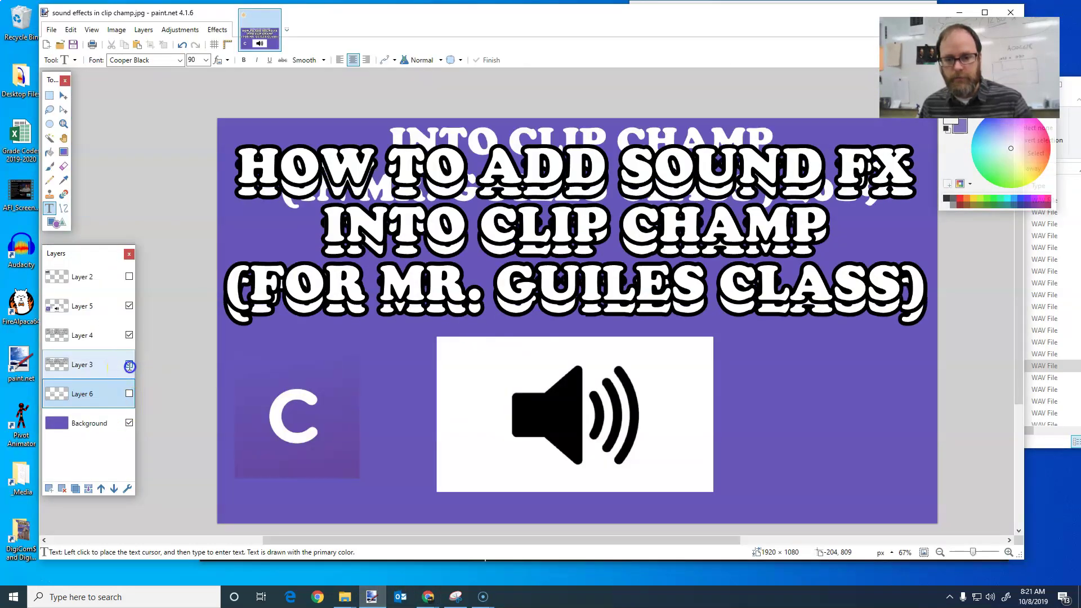
pyautogui.click(130, 365)
pyautogui.click(129, 393)
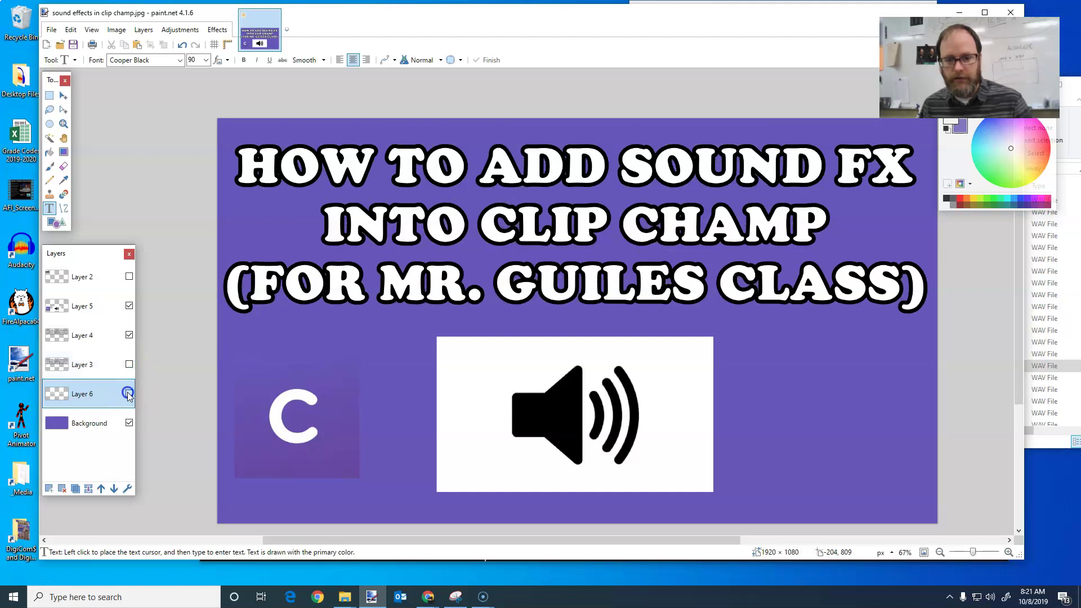
pyautogui.click(130, 335)
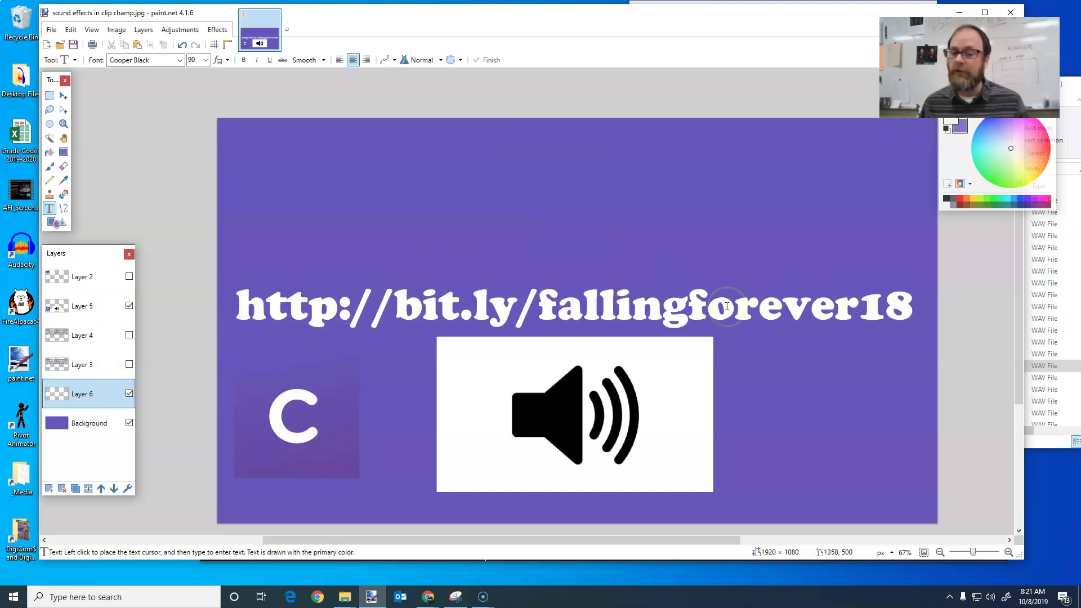